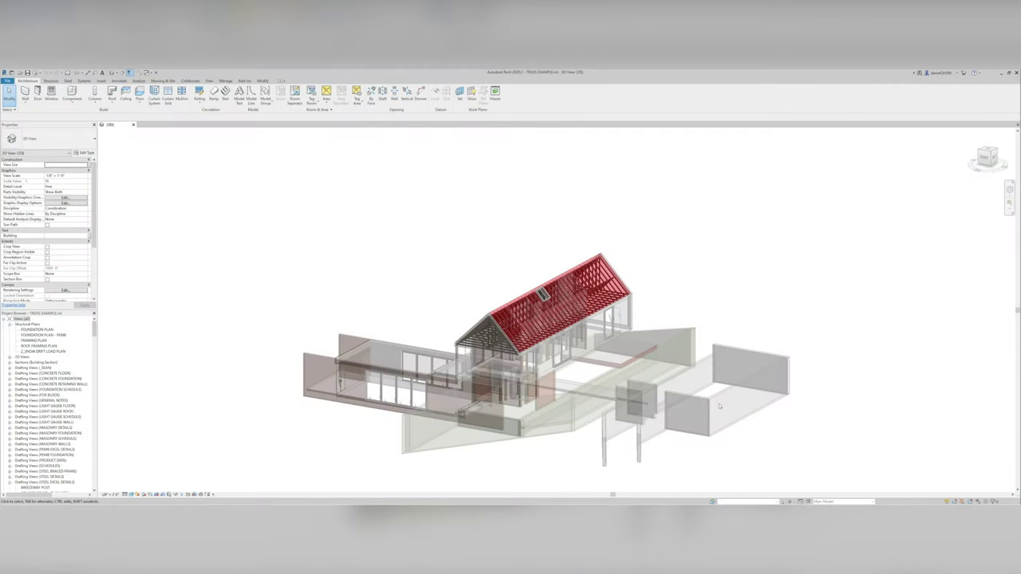
scroll(534, 293, "up", 3)
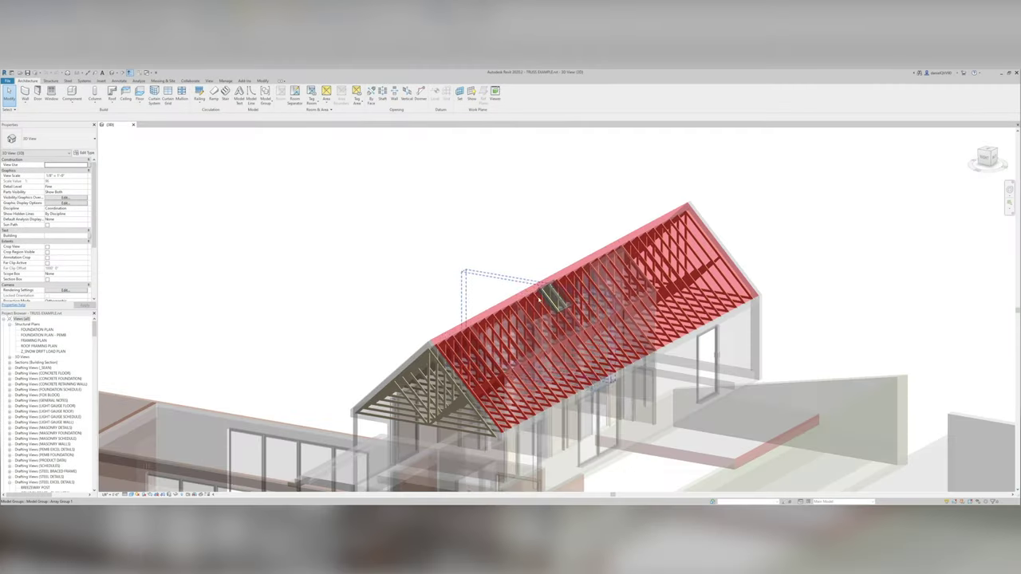
middle_click_drag(509, 396, 379, 536, "shift")
middle_click_drag(634, 392, 590, 420, "shift")
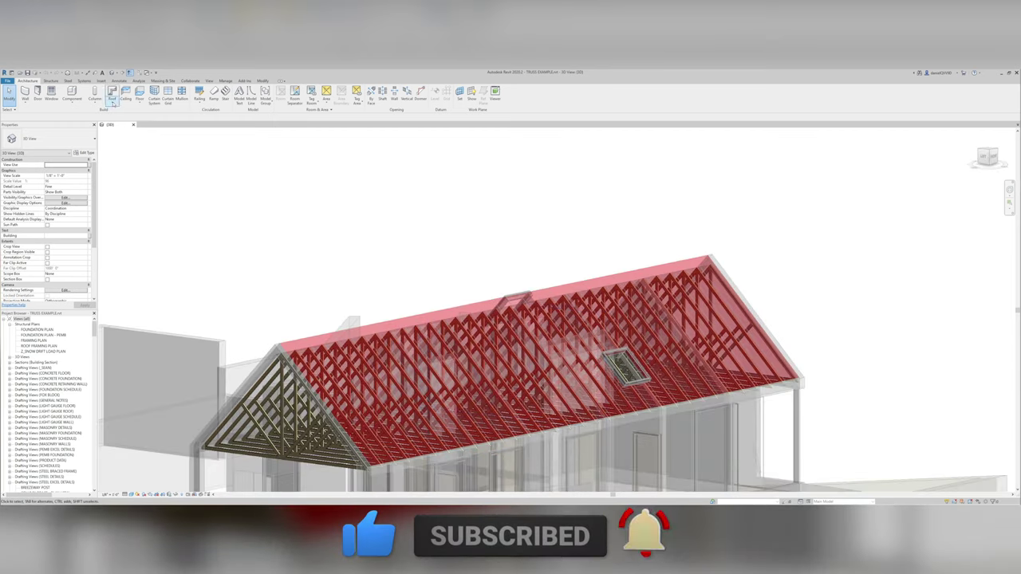
scroll(44, 380, "down", 2)
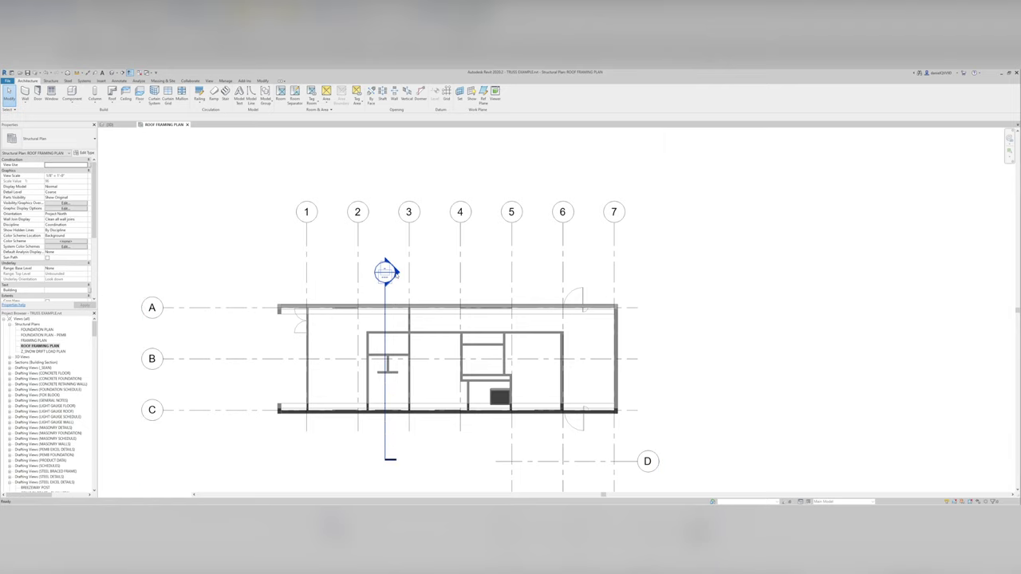
Open the section view from its marker, and draw a vertical detail line across the building midway between grids 3 and 4 in the roof framing plan
double_click(386, 272)
scroll(478, 327, "up", 3)
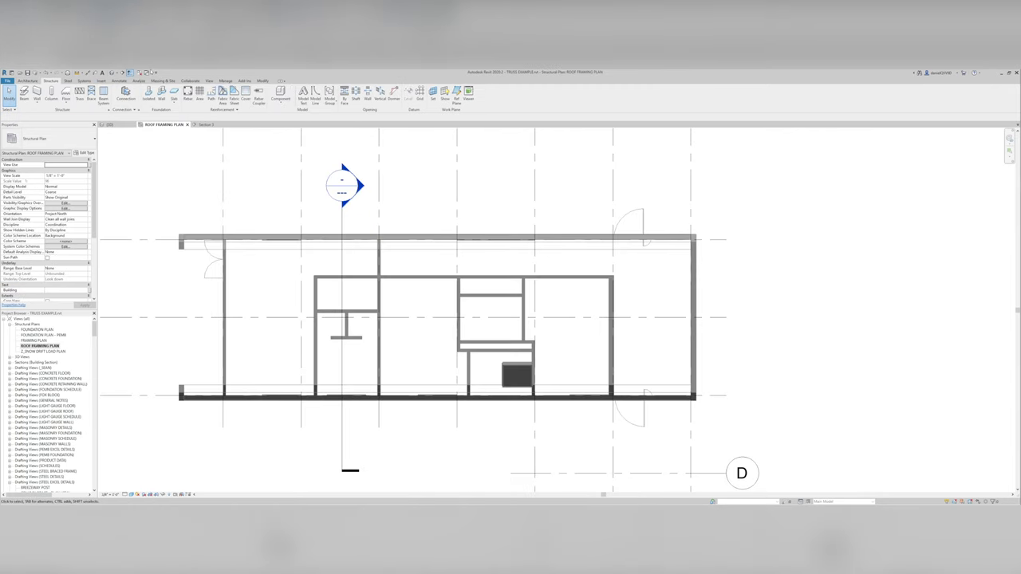
key("d")
key("l")
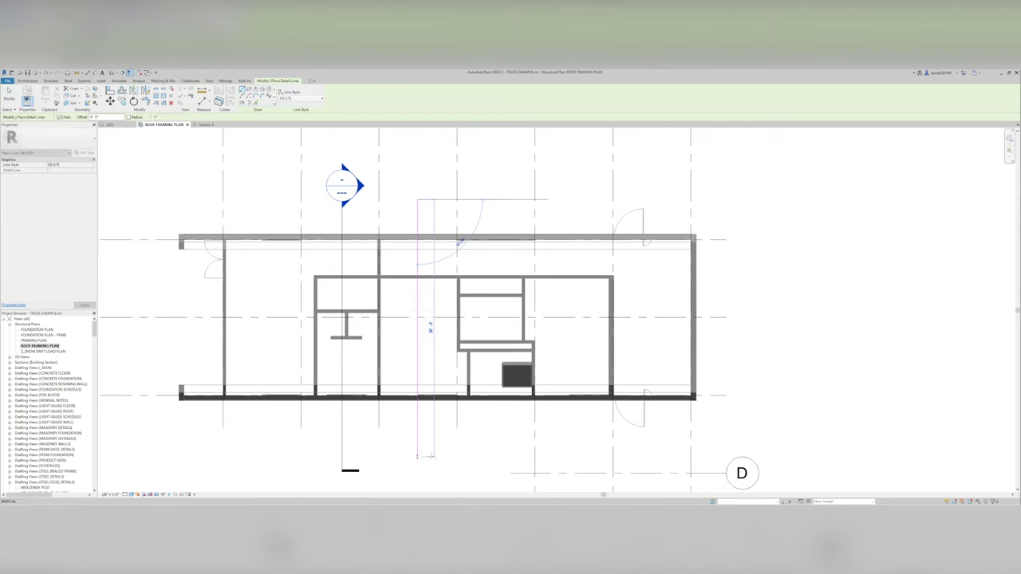
left_click(423, 453)
key("Escape")
key("Escape")
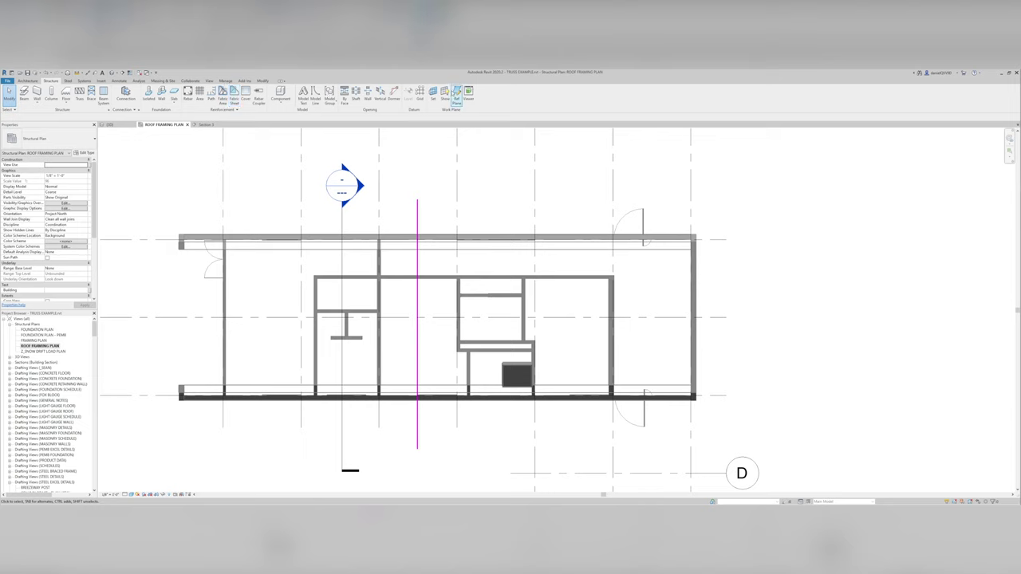
Place a reference plane along the vertical detail line and name it Roof Truss Ref
left_click(456, 95)
left_click(417, 199)
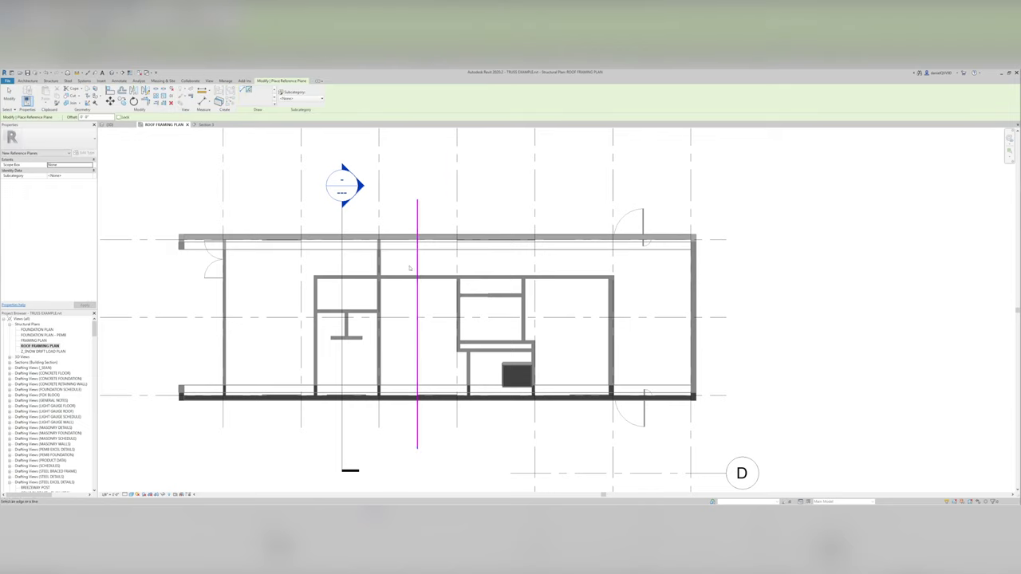
left_click(417, 449)
key("Escape")
key("Escape")
left_click(418, 214)
left_click(414, 213)
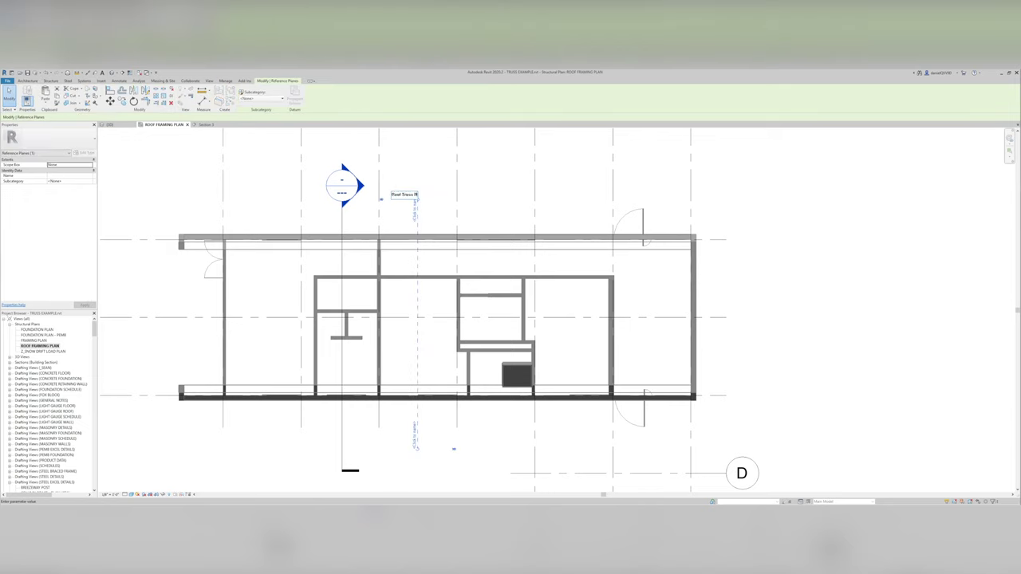
key("Escape")
In the building section view, create an in-place Structural Framing component named Roof Truss 1
double_click(359, 187)
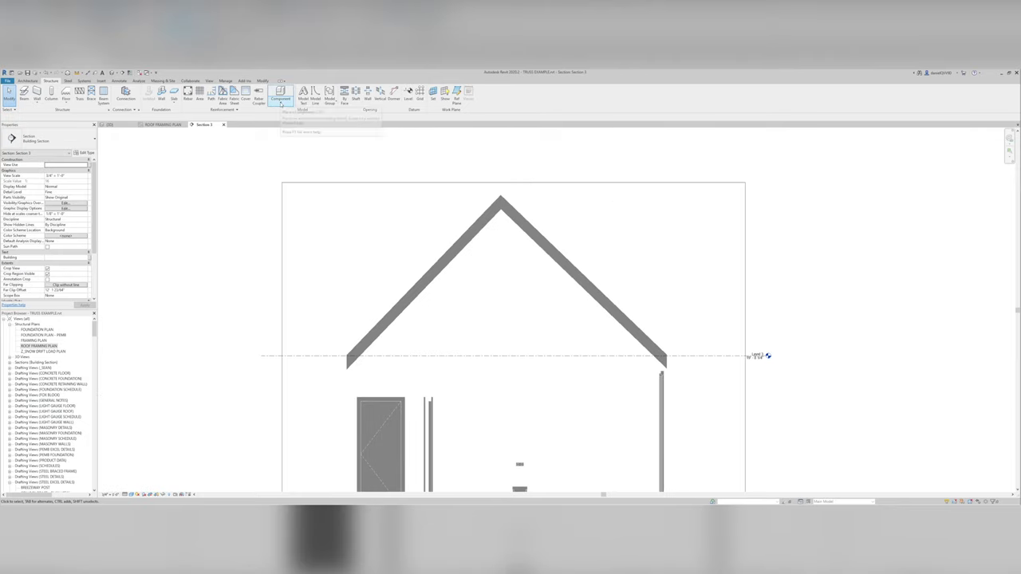
left_click(280, 102)
left_click(292, 126)
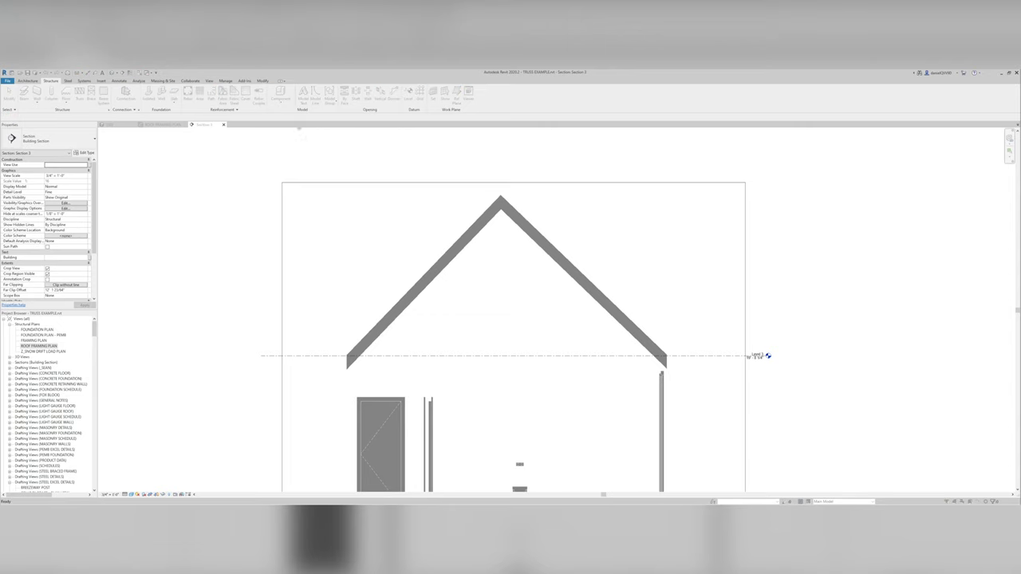
scroll(496, 260, "down", 7)
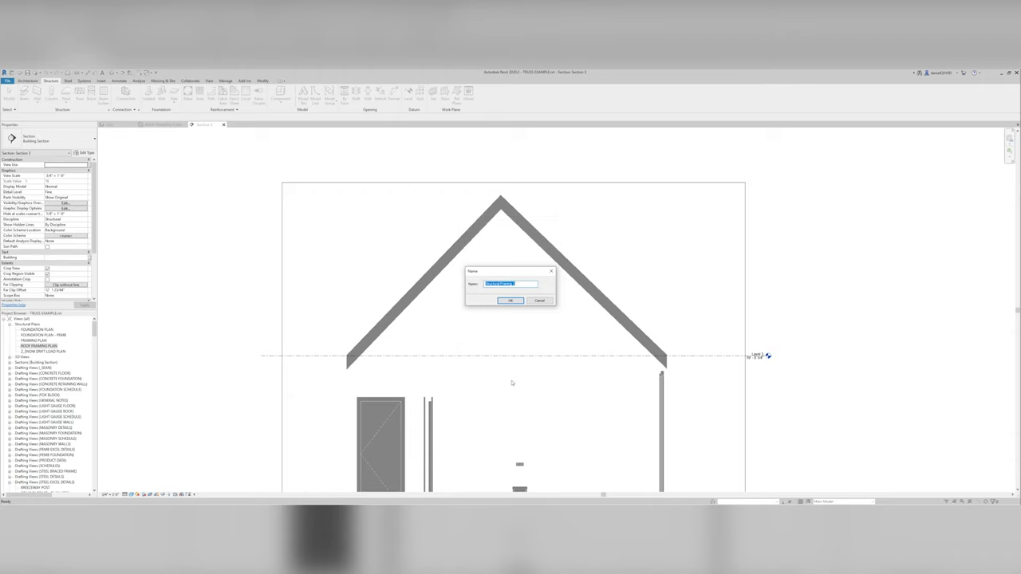
type("Roof Truss 1")
key("Return")
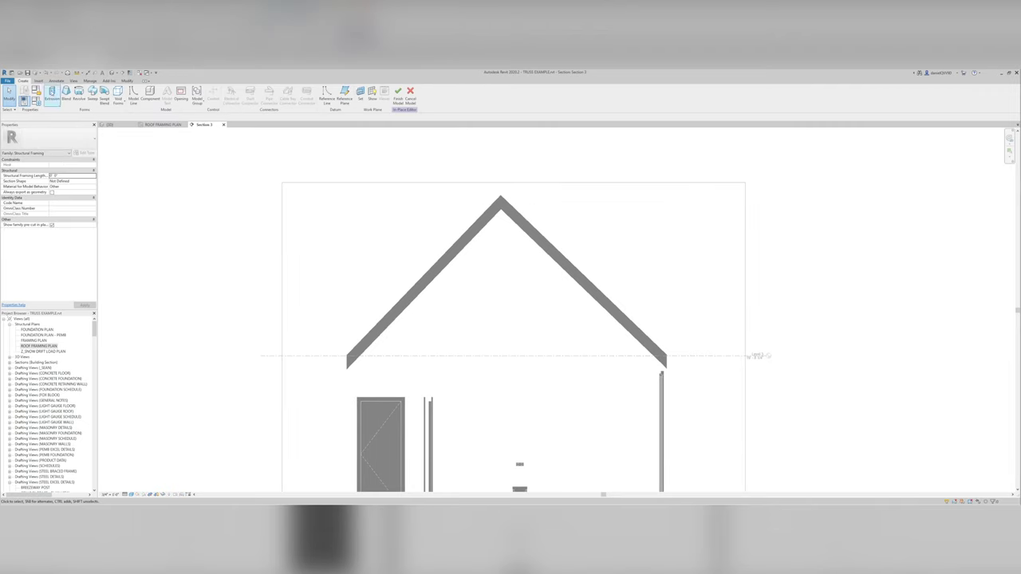
Start an extrusion with the Roof Truss Ref reference plane as its work plane
left_click(51, 92)
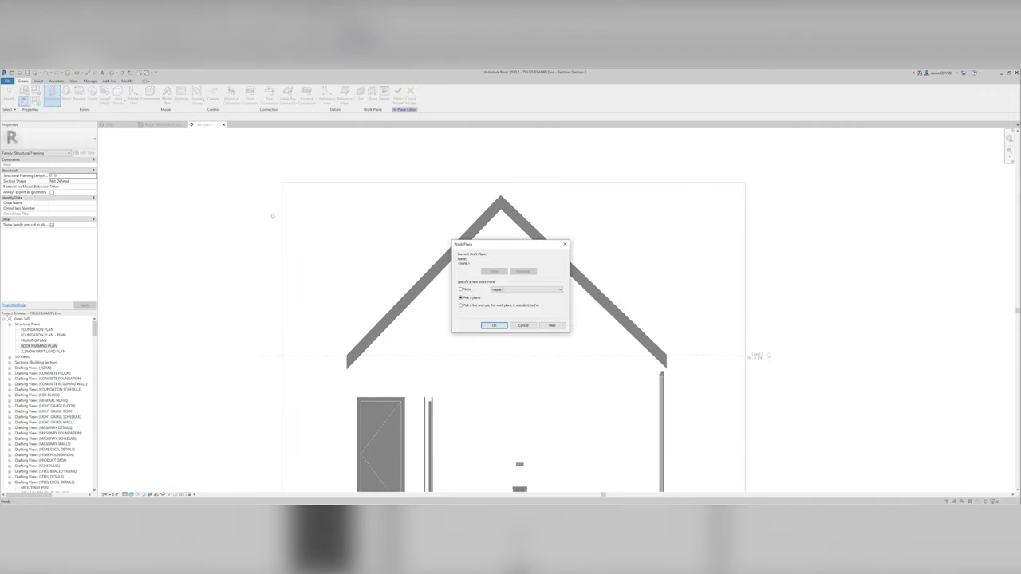
left_click(505, 290)
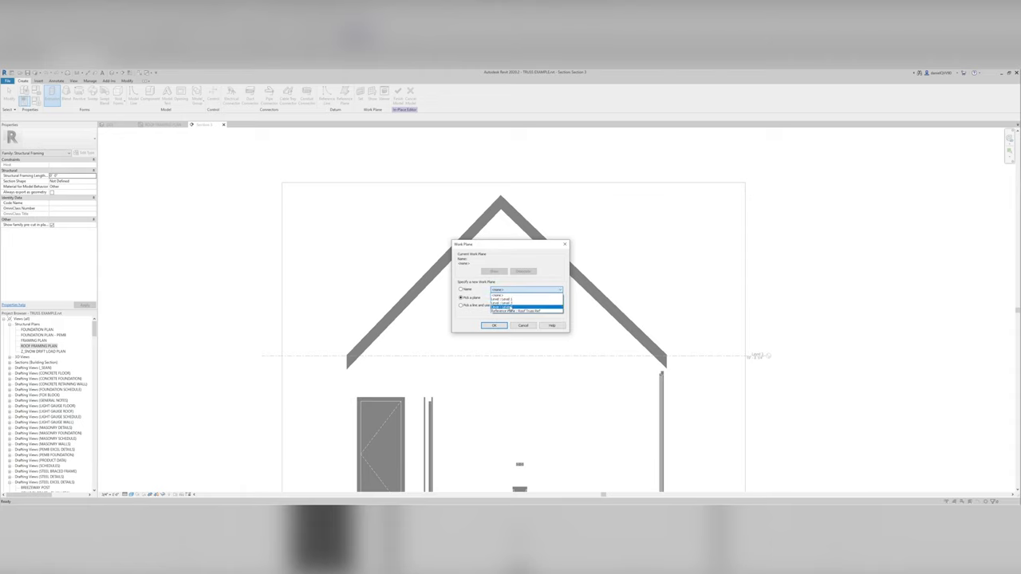
left_click(513, 312)
left_click(494, 325)
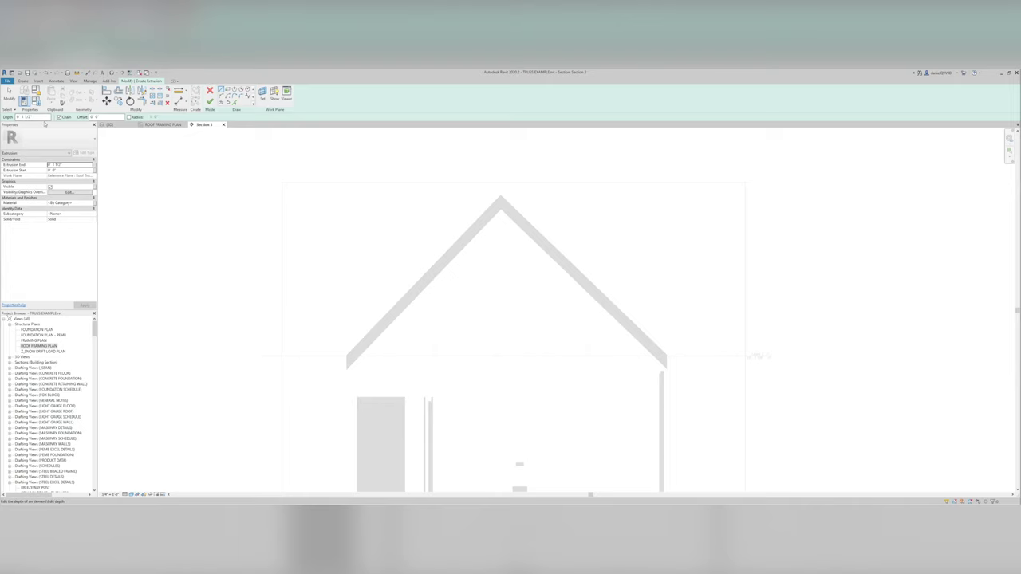
Sketch the truss chords and webs under the roof slopes using 3 1/2" offsets, and finish the extrusion at 1 1/2" depth
scroll(447, 267, "up", 5)
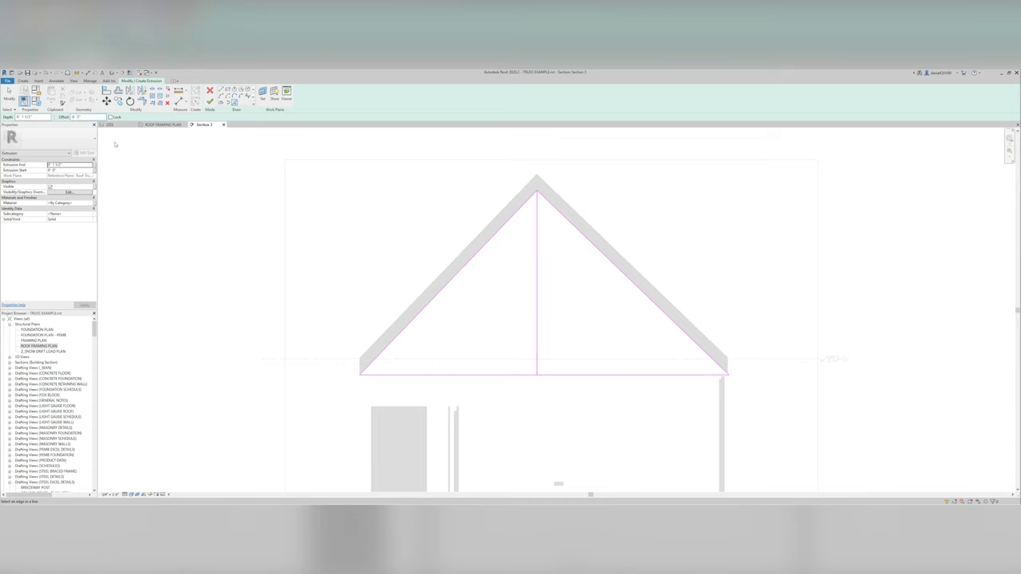
left_click(465, 269)
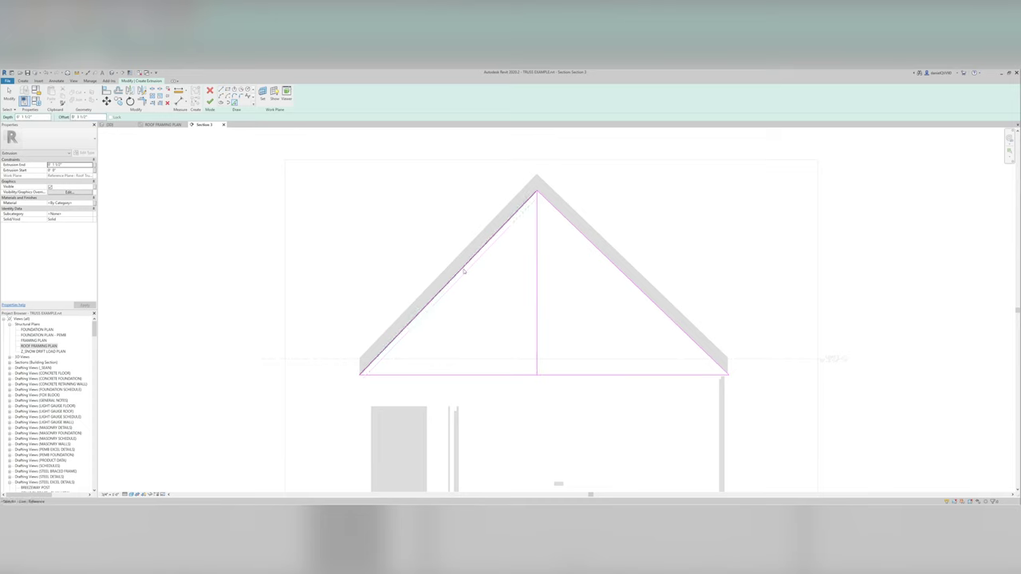
left_click(451, 368)
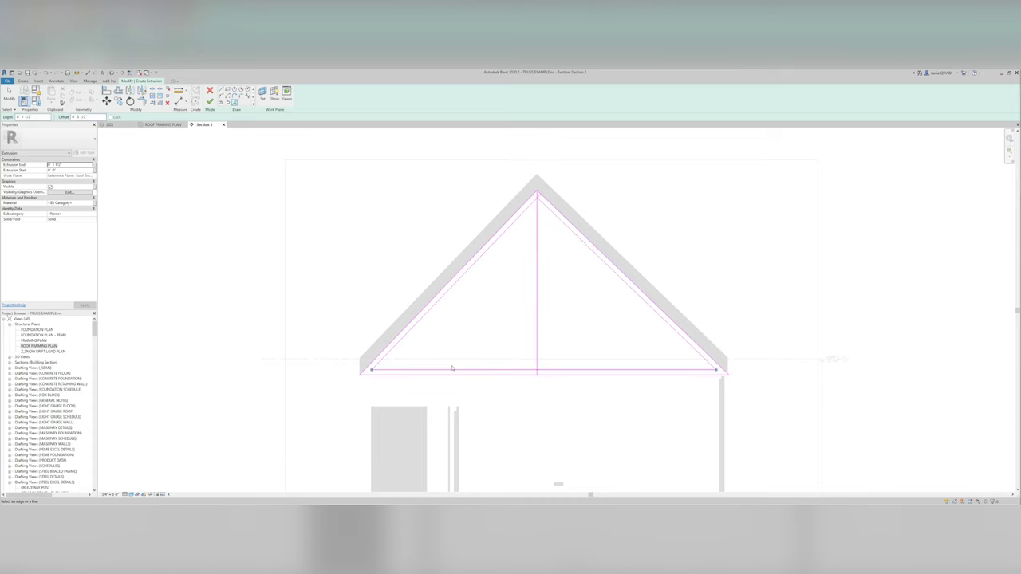
left_click(539, 239)
left_click(536, 227)
left_click(502, 445)
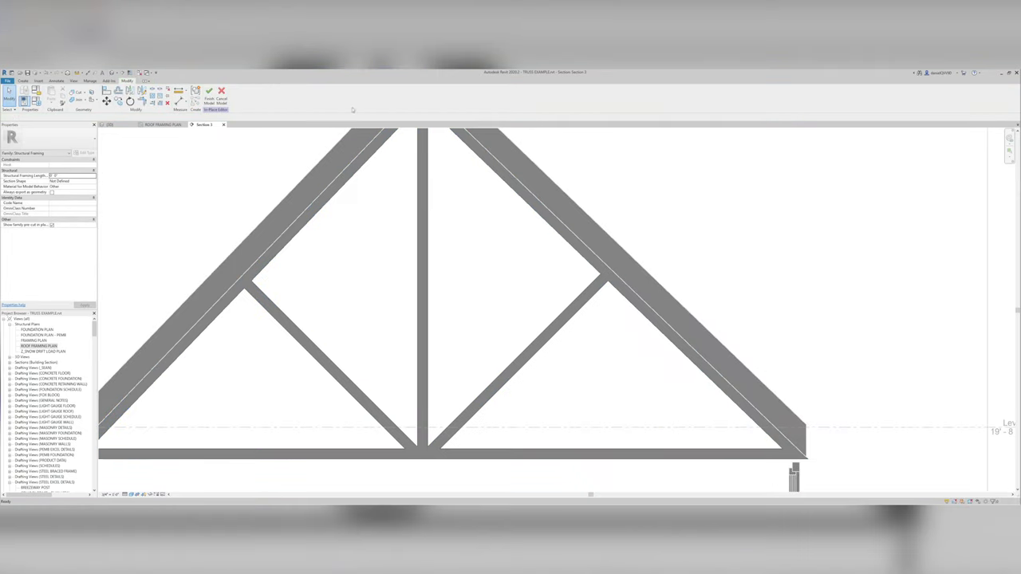
Inspect the new truss's shape and position beneath the roof in the 3D view
scroll(364, 279, "down", 3)
middle_click_drag(365, 279, 465, 325)
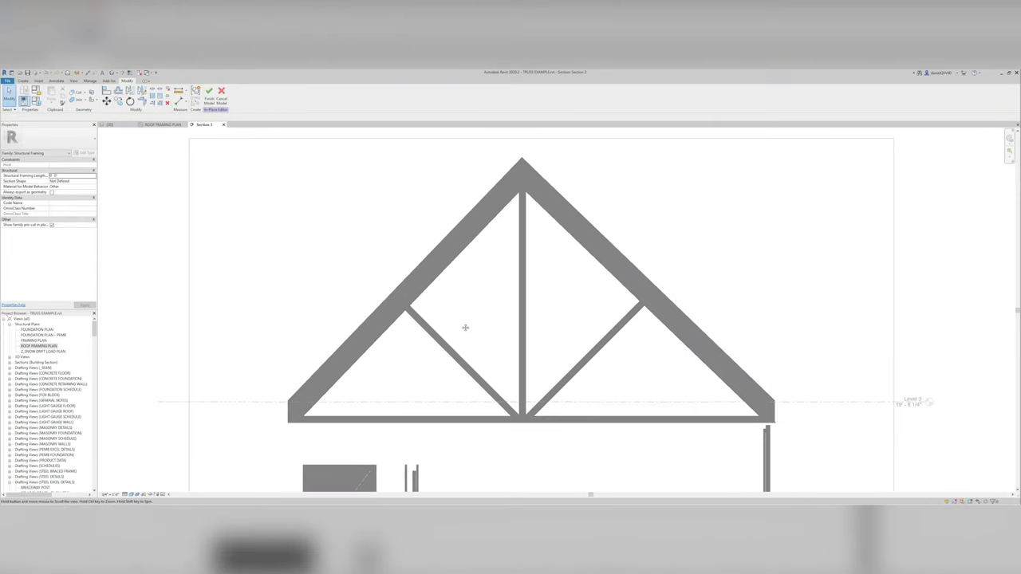
left_click(110, 125)
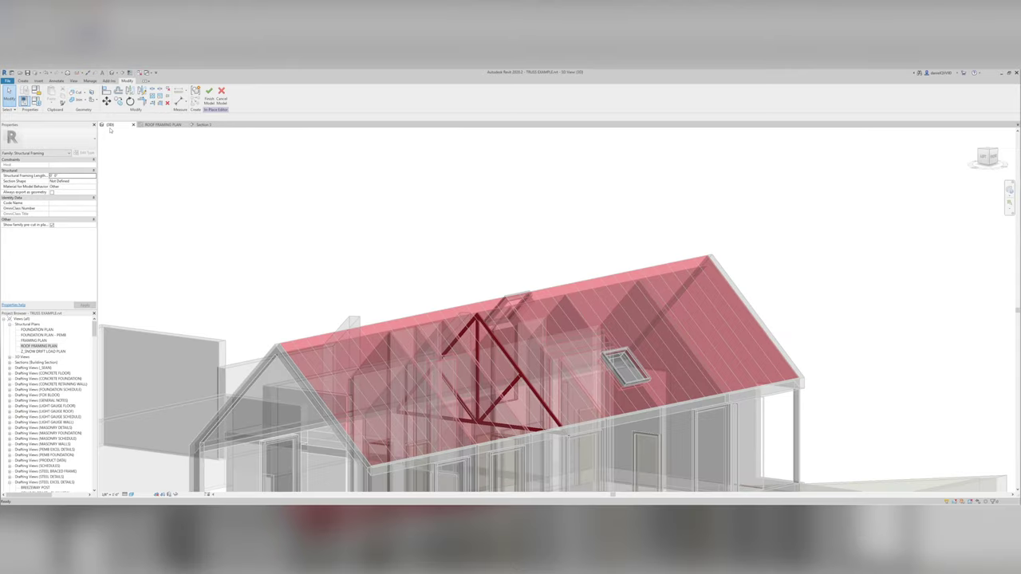
middle_click_drag(520, 396, 576, 324, "shift")
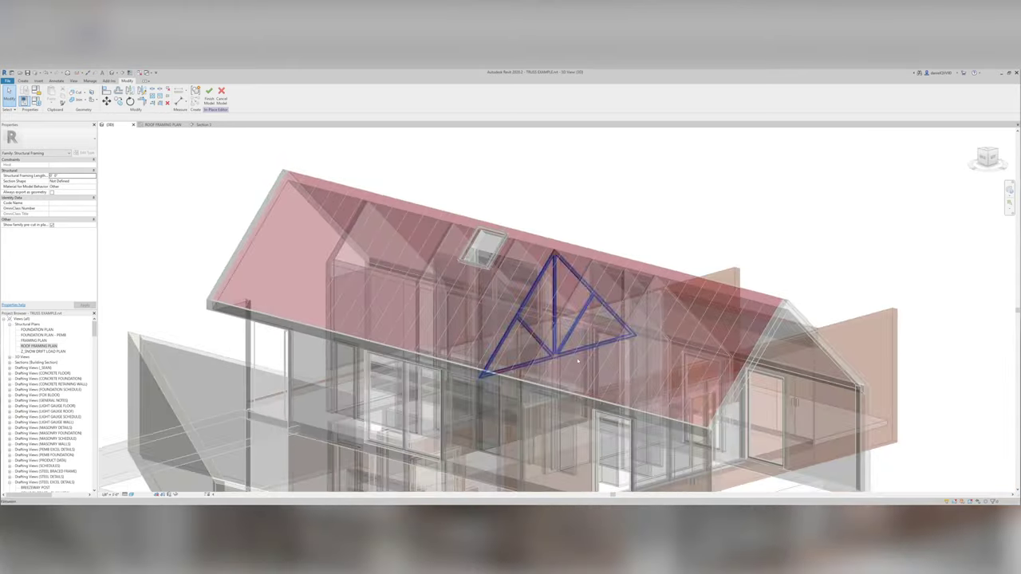
middle_click_drag(510, 287, 419, 265)
scroll(413, 264, "up", 3)
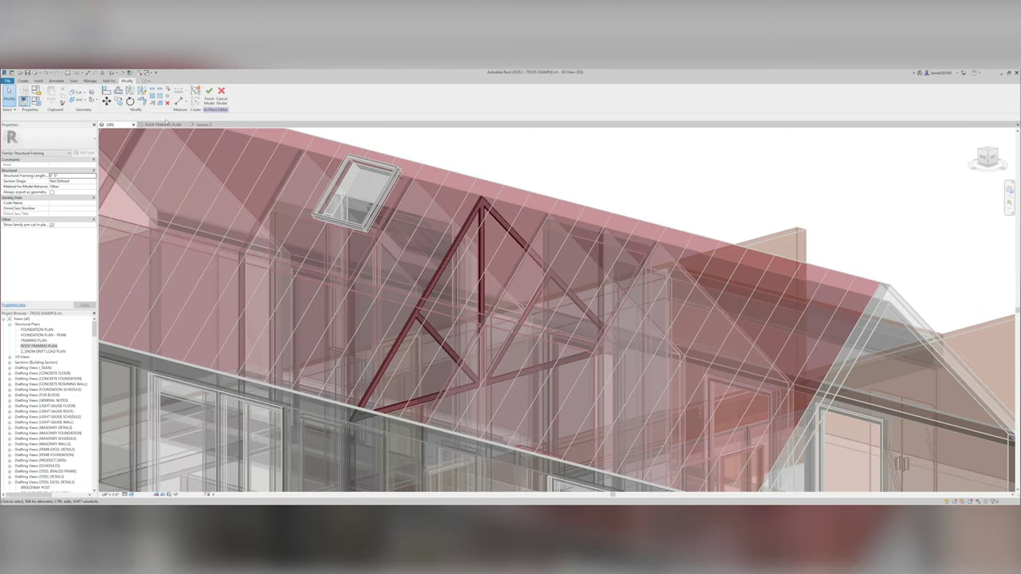
In the roof framing plan, draw a model line along the truss's centre from one end to the other
left_click(166, 124)
left_click(423, 325)
key("l")
key("i")
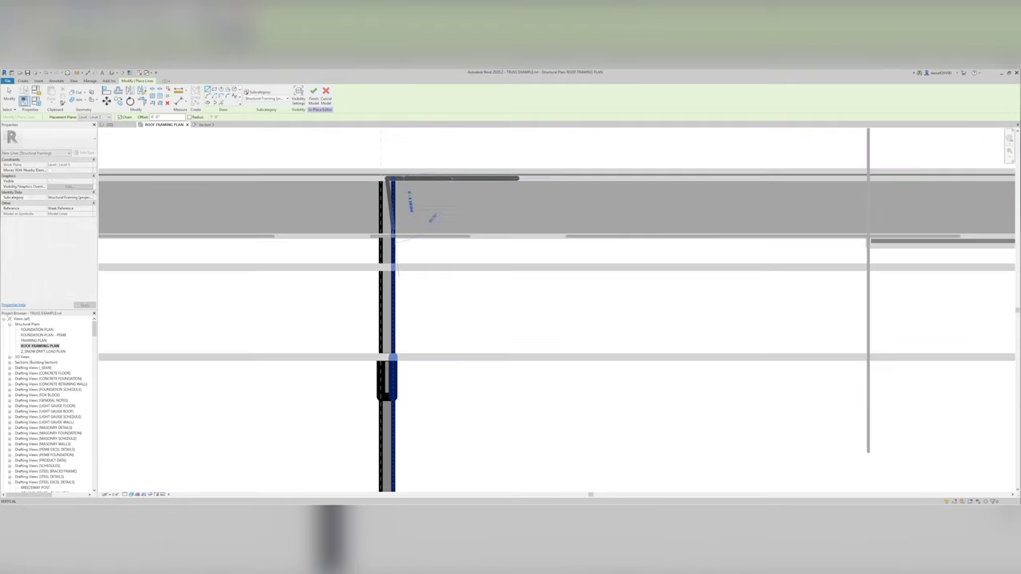
scroll(394, 247, "down", 5)
middle_click_drag(400, 440, 377, 204)
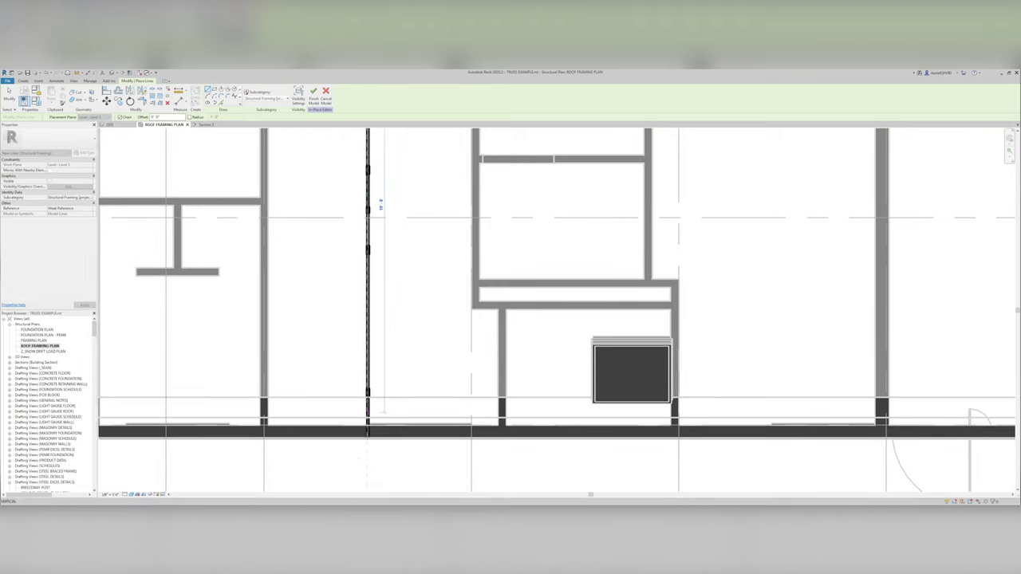
scroll(364, 421, "up", 4)
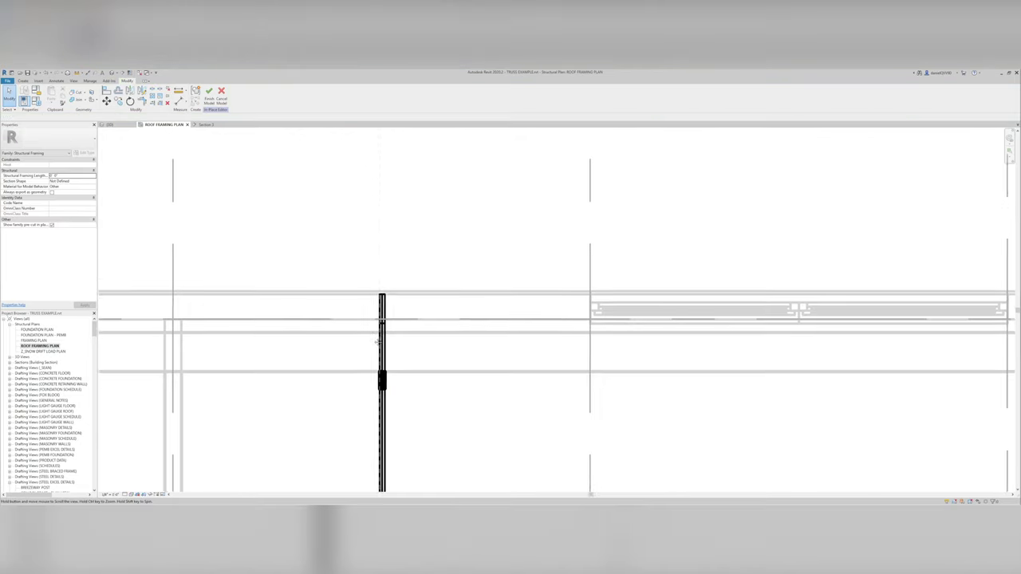
Restrict the truss's centre model line to display only at the Coarse detail level
middle_click_drag(379, 343, 381, 322)
scroll(382, 324, "up", 3)
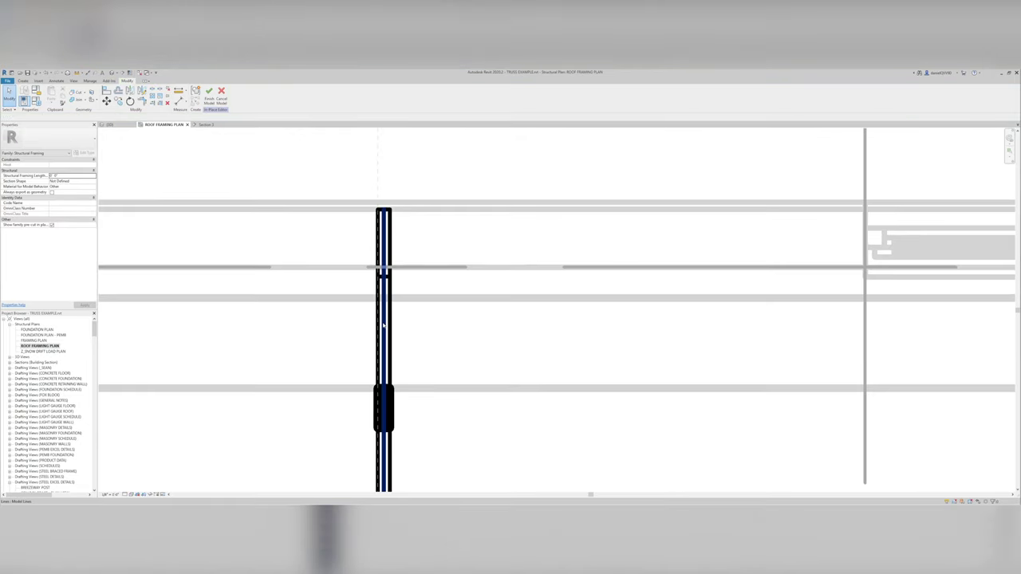
scroll(383, 326, "up", 2)
left_click(383, 325)
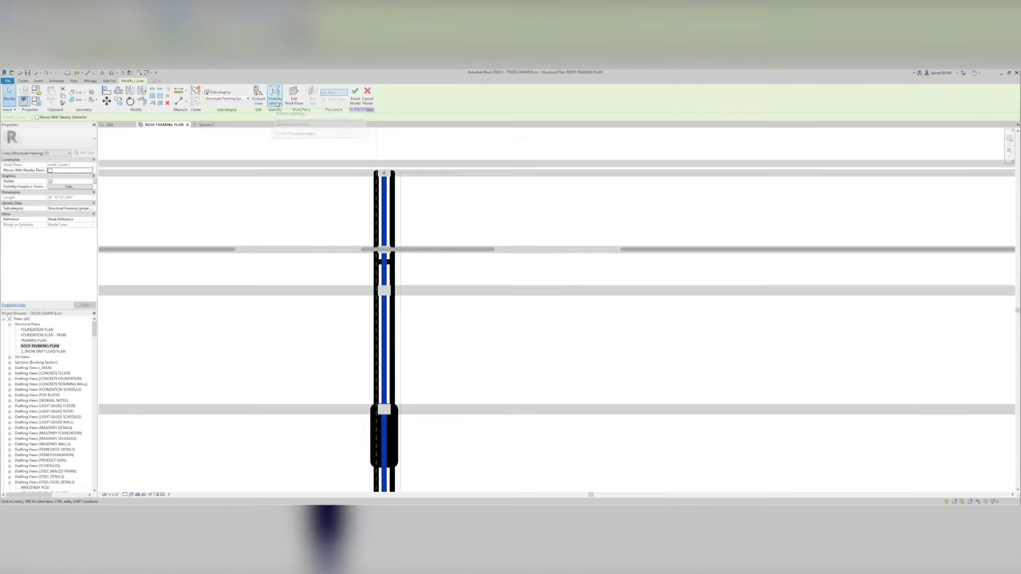
left_click(274, 97)
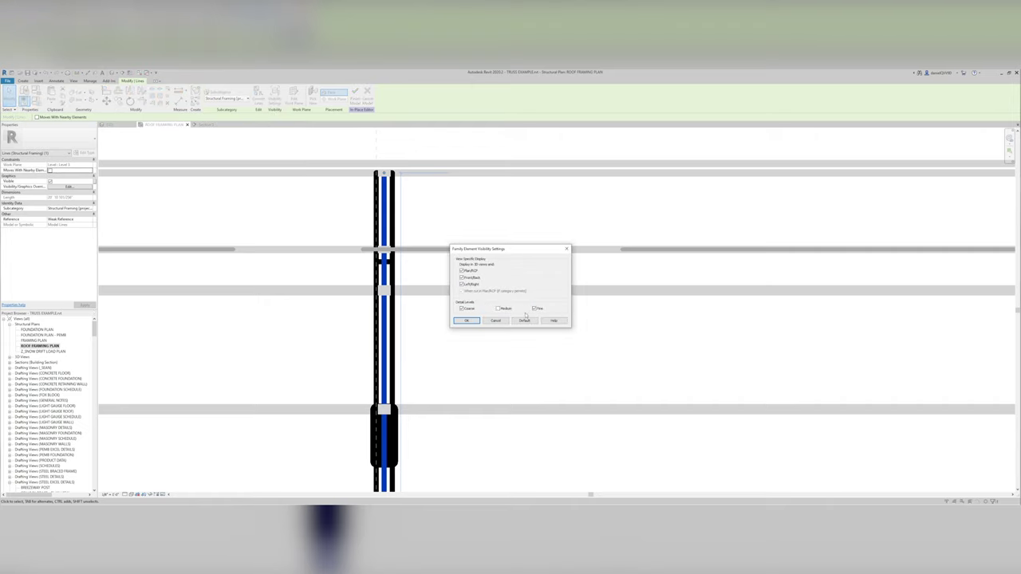
left_click(466, 321)
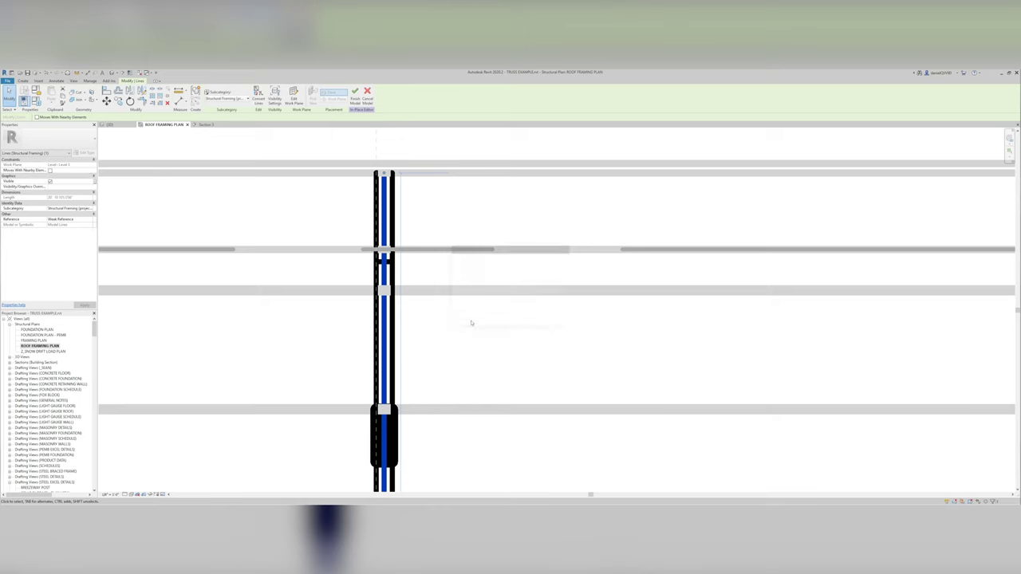
left_click(412, 258)
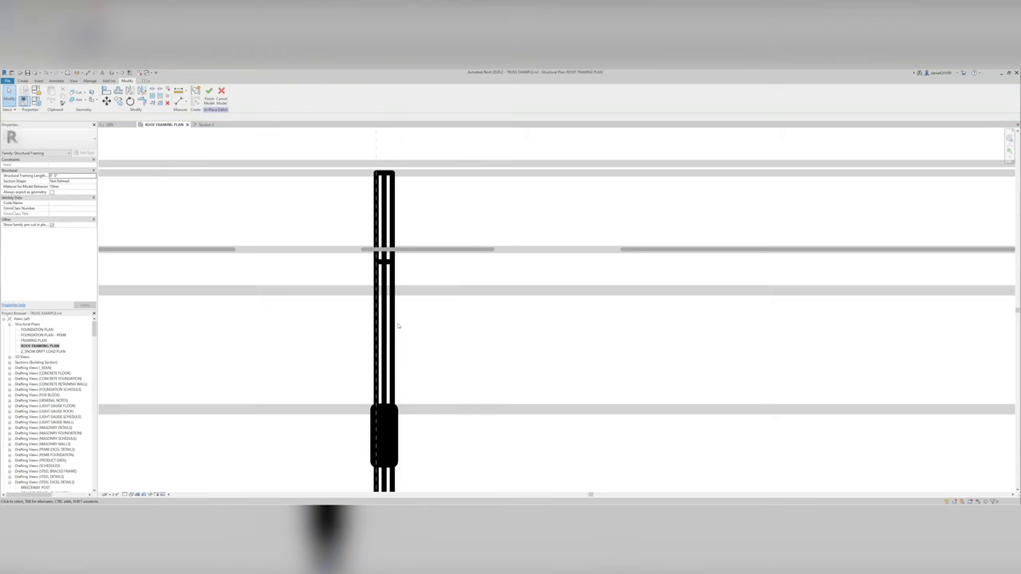
Turn off Coarse detail visibility for the truss extrusion and finish the in-place model
left_click(371, 319)
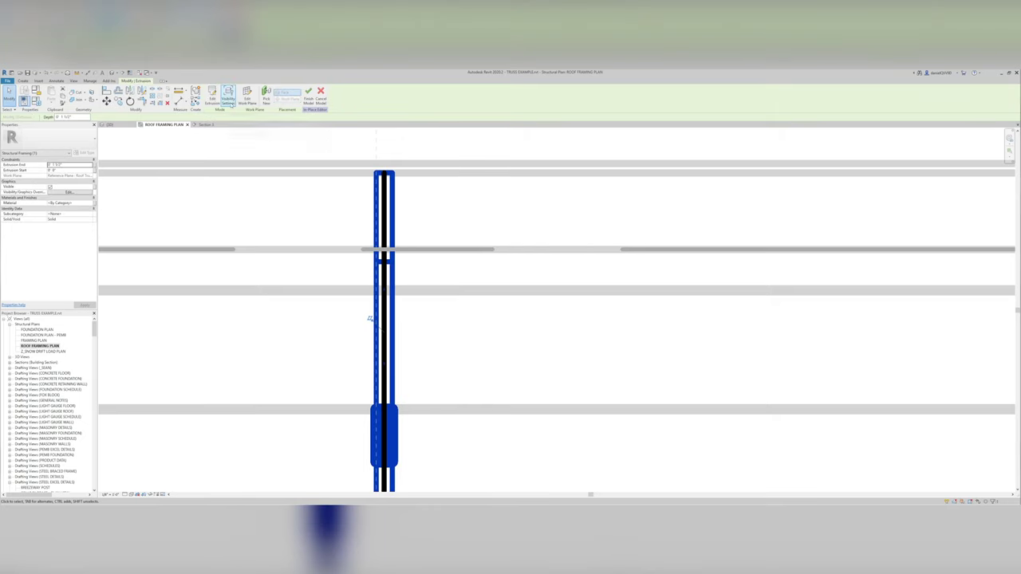
left_click(228, 96)
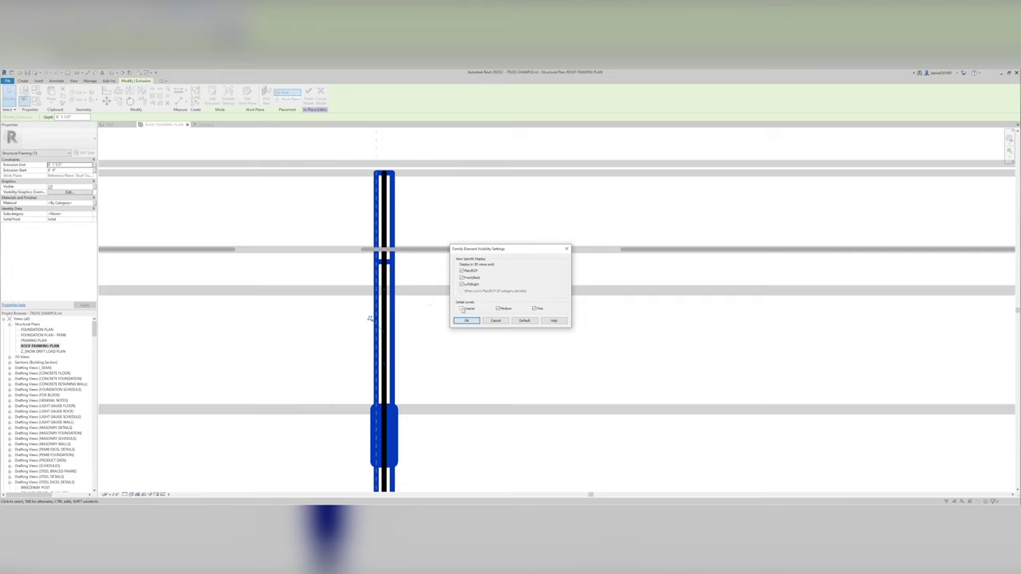
left_click(467, 320)
left_click(466, 322)
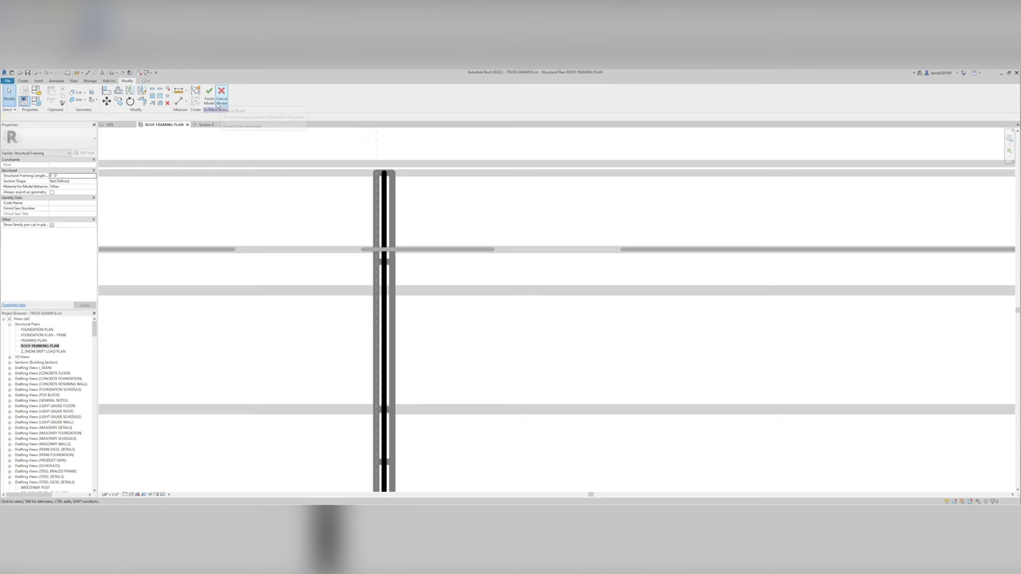
left_click(210, 99)
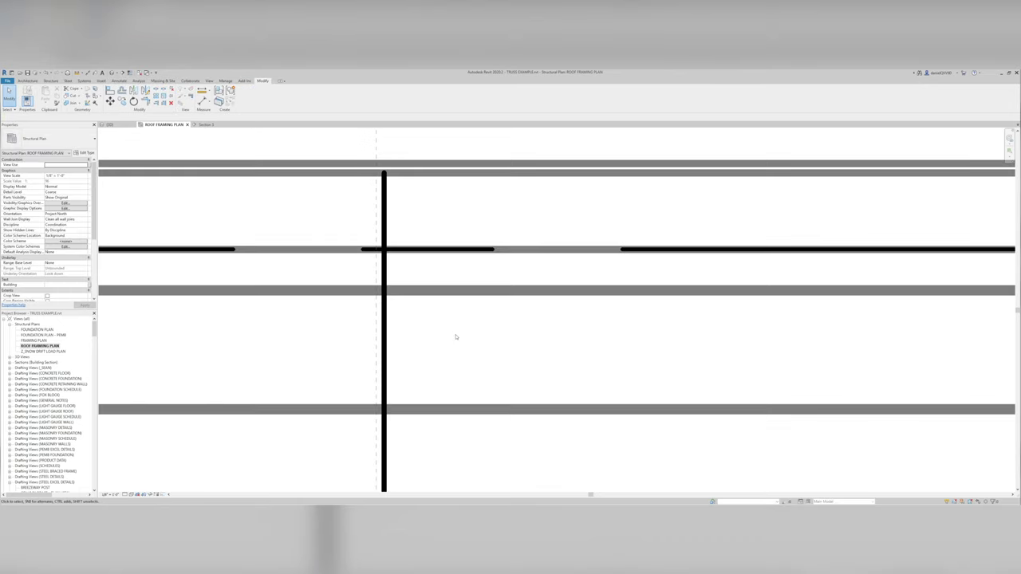
Switch the roof framing plan's detail level to Fine and back to Coarse to compare the truss's display
scroll(455, 339, "down", 5)
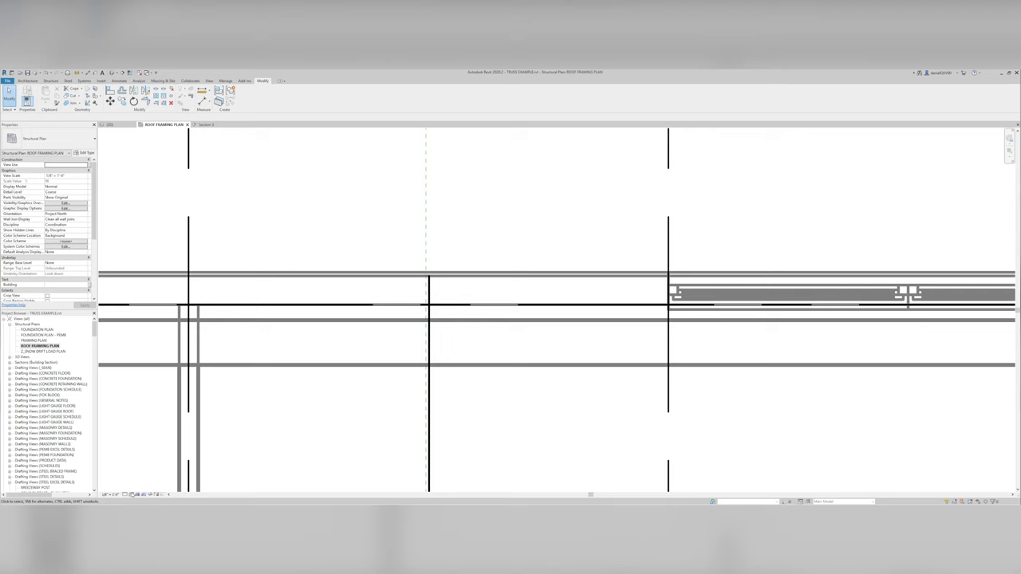
left_click(129, 494)
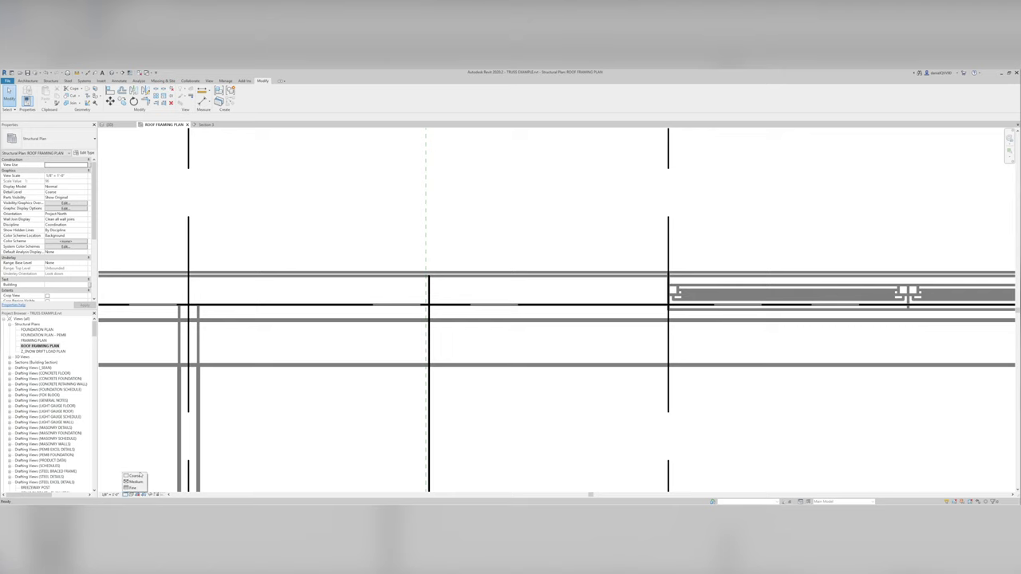
left_click(132, 488)
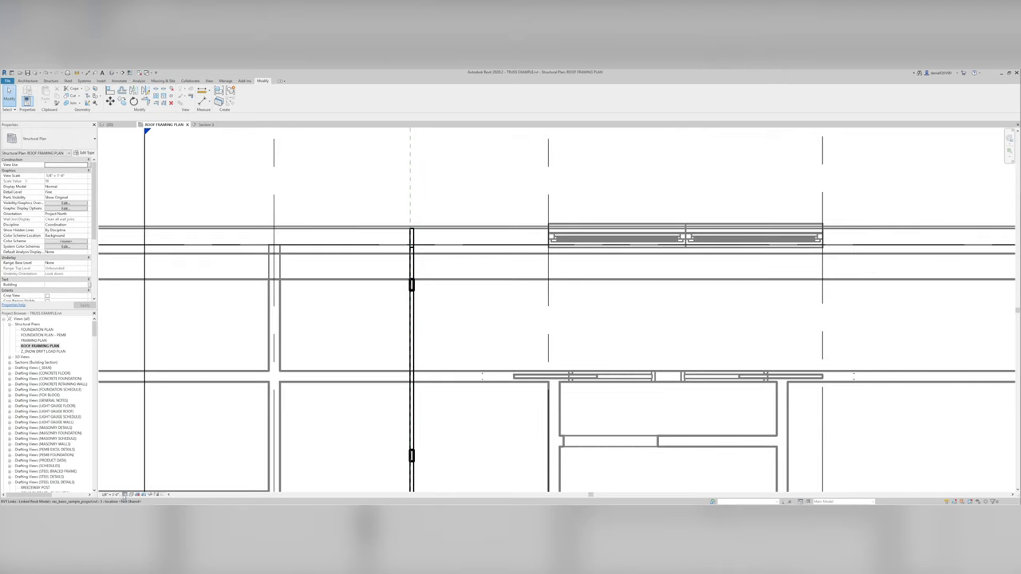
left_click(126, 494)
left_click(133, 476)
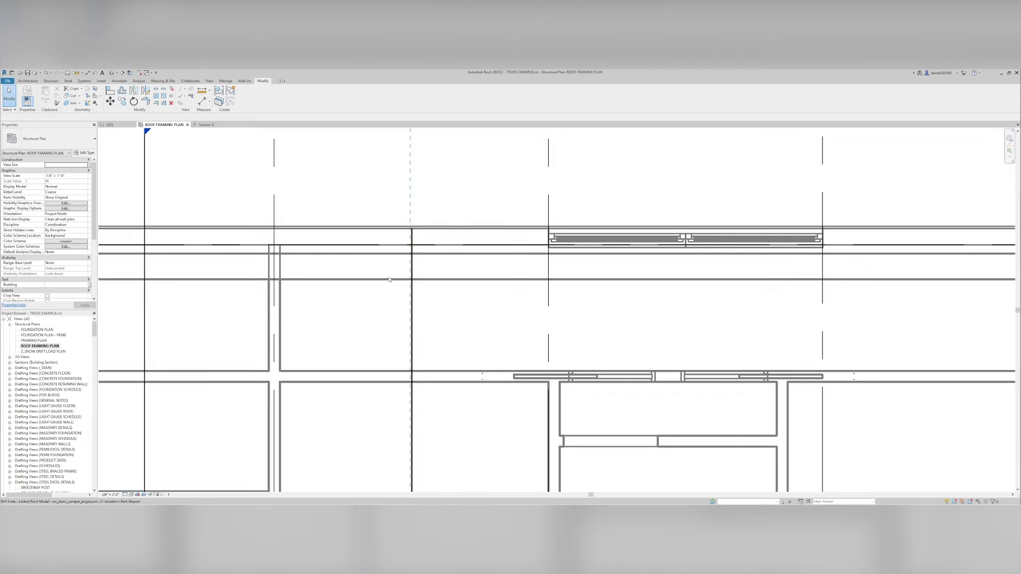
Delete the dashed reference line at the truss and move the truss to the roof edge at the double-door end
left_click(411, 214)
key("Delete")
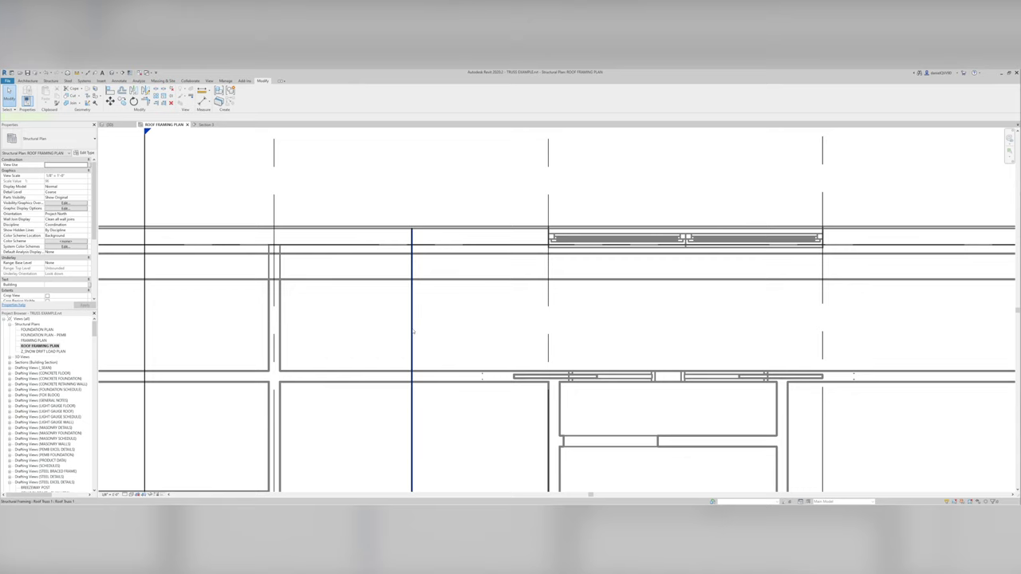
left_click(412, 332)
scroll(412, 332, "down", 4)
middle_click_drag(412, 332, 396, 303)
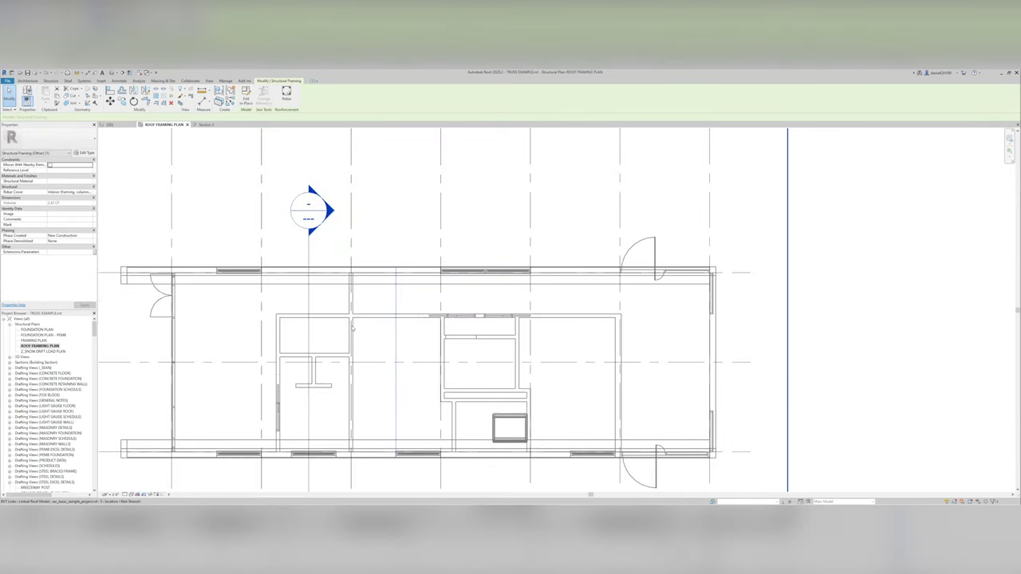
left_click(401, 291)
middle_click_drag(207, 339, 376, 308)
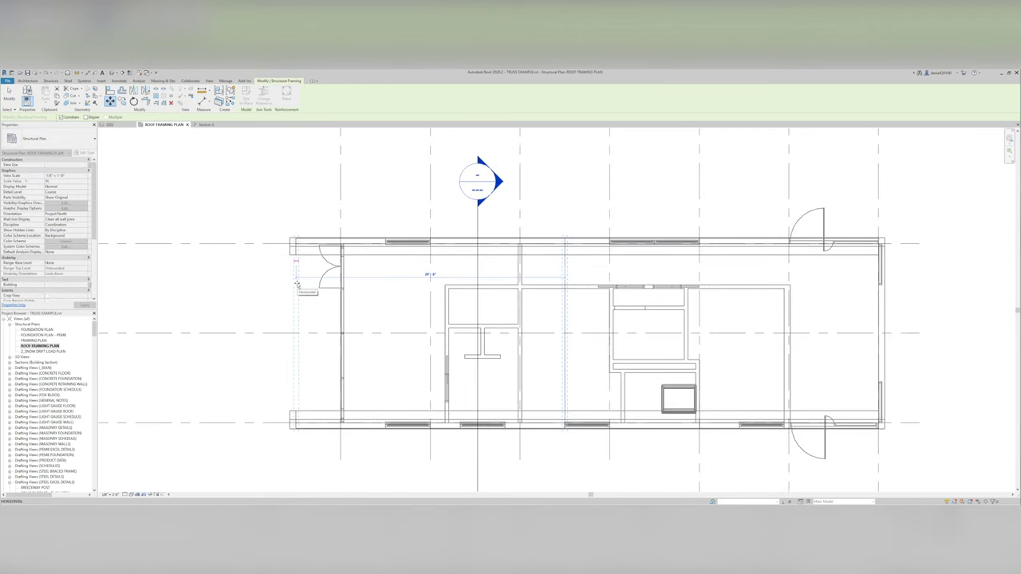
left_click(301, 289)
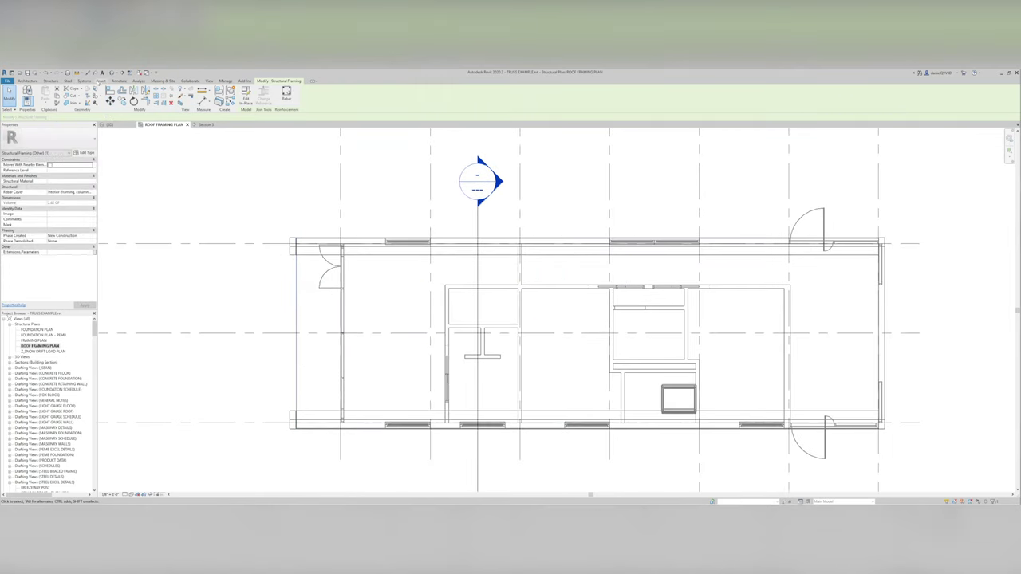
Array the truss horizontally along the building's length as a grouped, associated linear array, spaced by the move to the second member
left_click(100, 82)
left_click(138, 83)
left_click(265, 83)
left_click(156, 97)
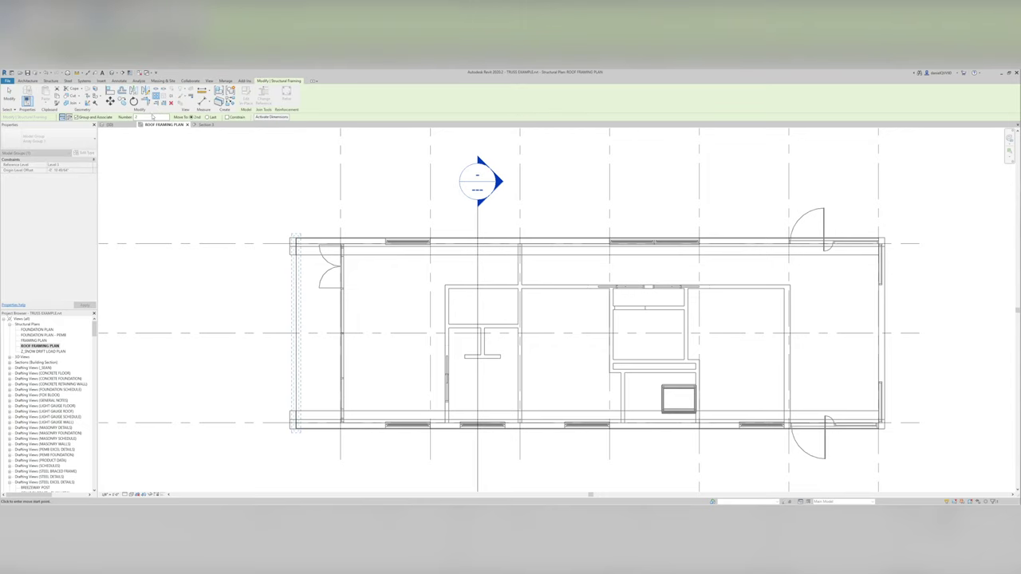
left_click(195, 173)
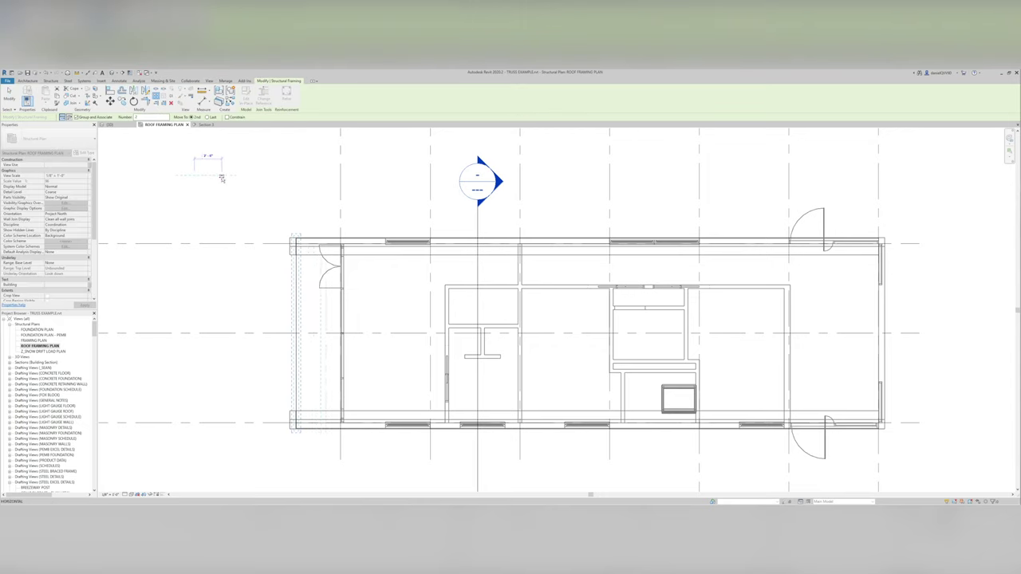
left_click(221, 177)
key("Return")
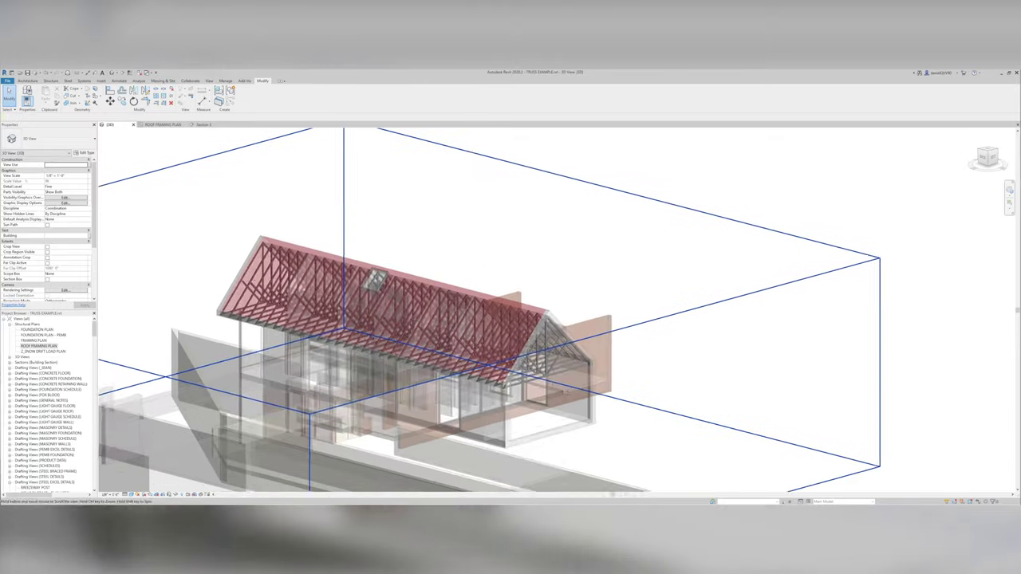
Select all truss array groups in the 3D view and override their surface foreground pattern by element with Solid fill
middle_click_drag(565, 391, 471, 351, "shift")
scroll(283, 331, "up", 5)
scroll(566, 356, "down", 5)
middle_click_drag(668, 351, 665, 343, "shift")
left_click(668, 341)
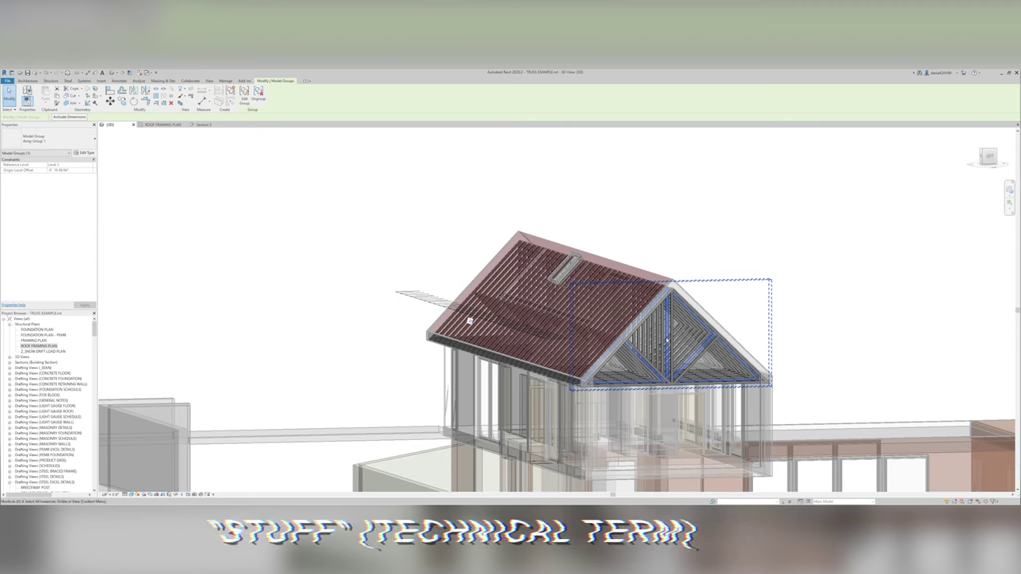
key("s")
key("a")
right_click(812, 248)
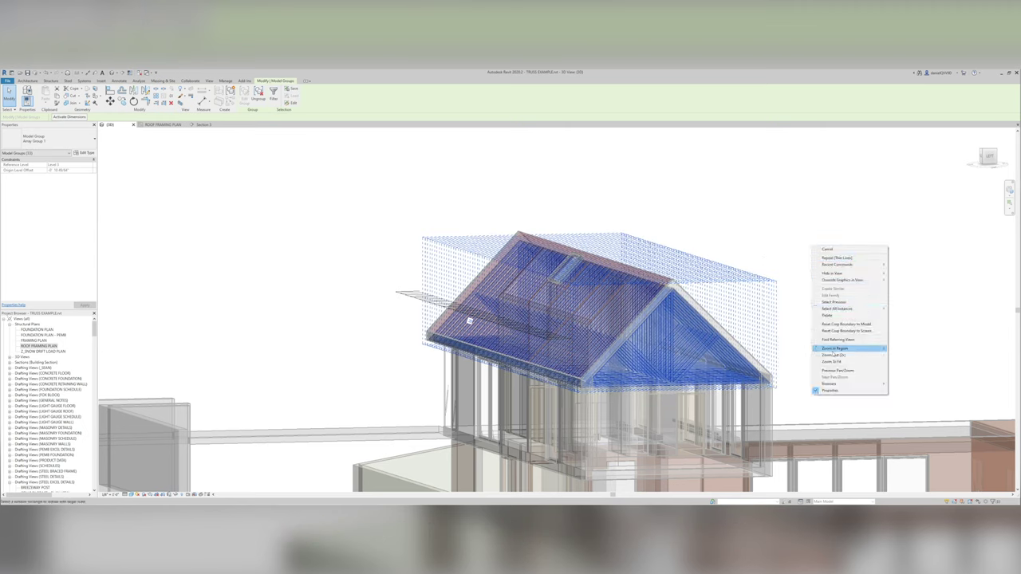
mouse_move(854, 281)
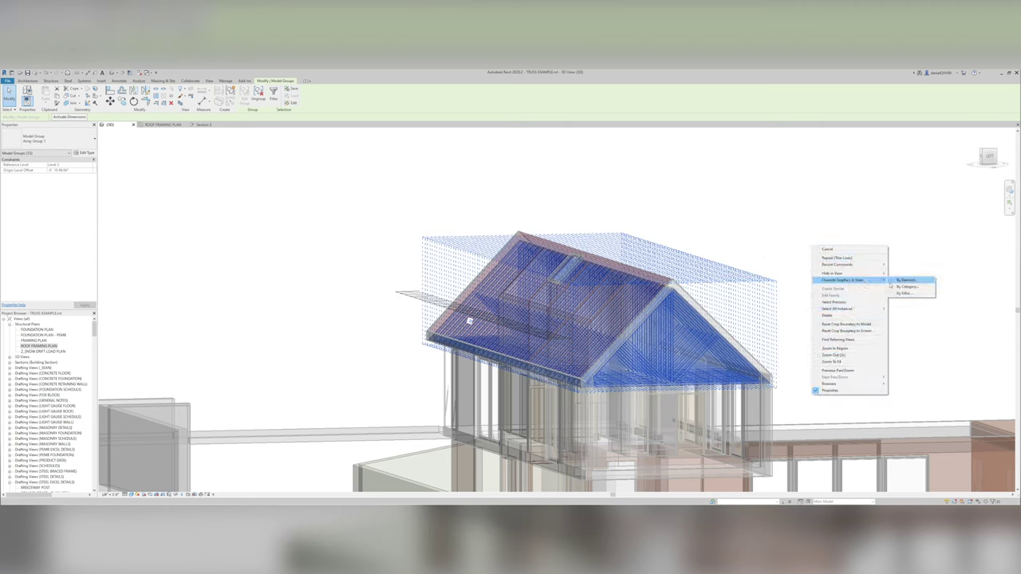
left_click(906, 280)
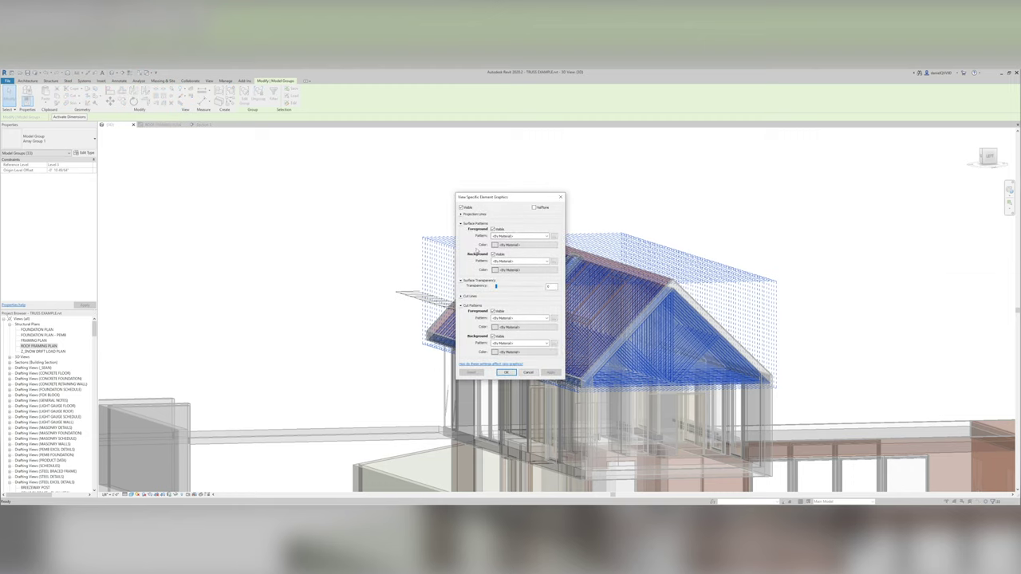
left_click(547, 237)
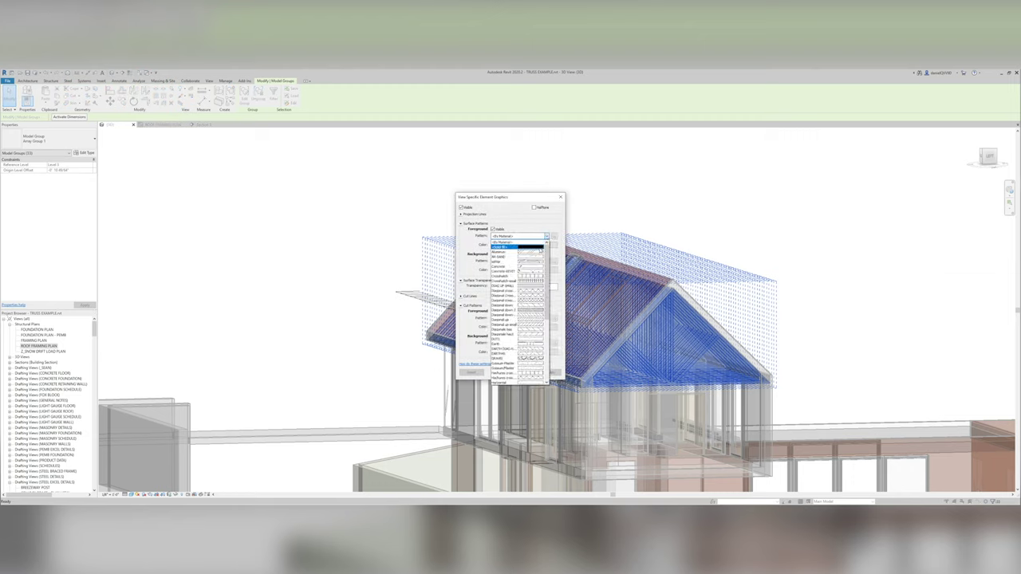
left_click(531, 245)
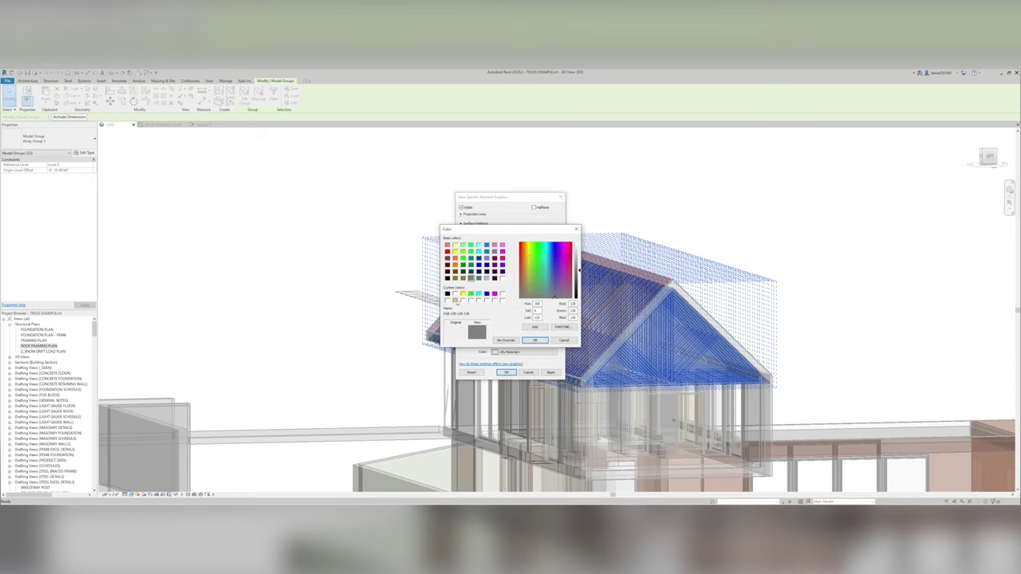
Set the trusses' surface foreground colour to the light orange custom colour and apply the override
left_click(456, 301)
left_click(533, 339)
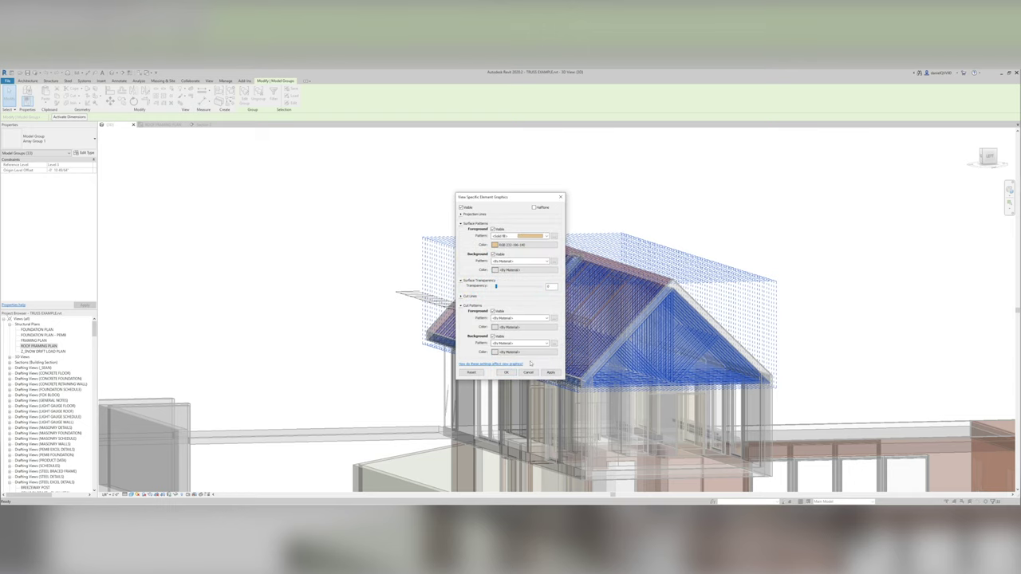
left_click(507, 374)
left_click(413, 362)
Turn on Thin Lines display for a close view of the recoloured trusses at the gable end
middle_click_drag(431, 347, 705, 367, "shift")
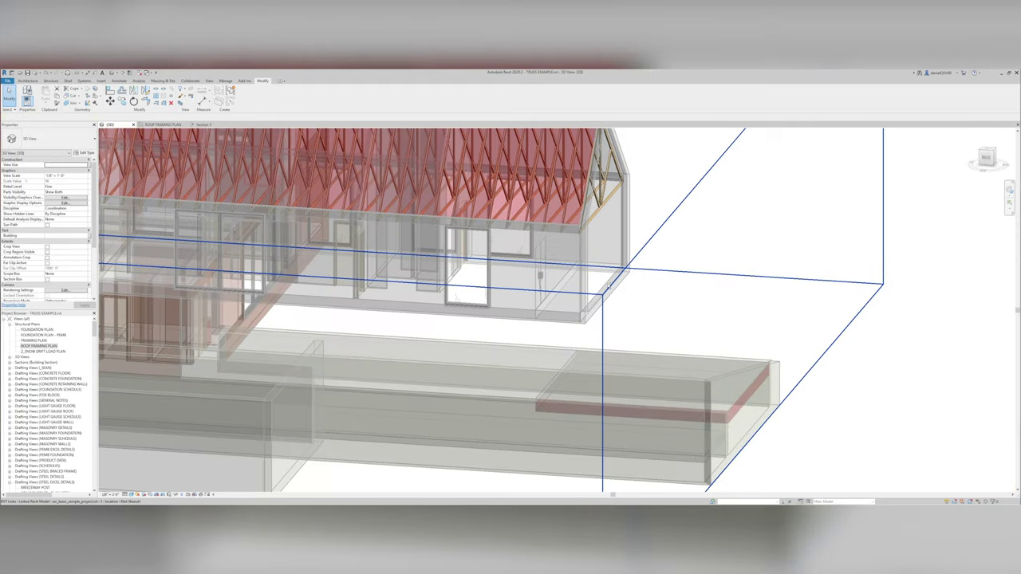
middle_click_drag(609, 286, 427, 299, "shift")
scroll(452, 249, "up", 3)
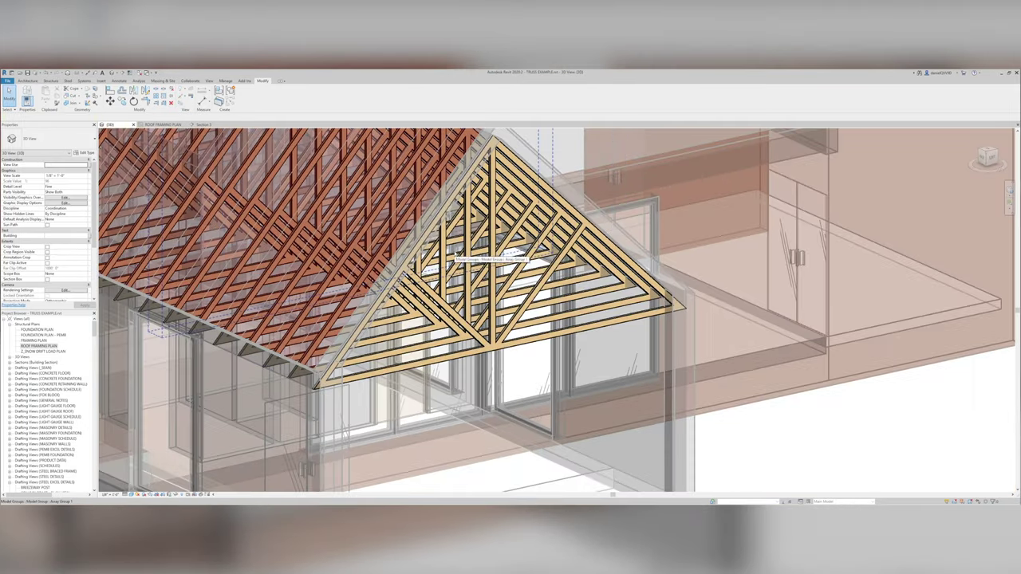
key("t")
key("l")
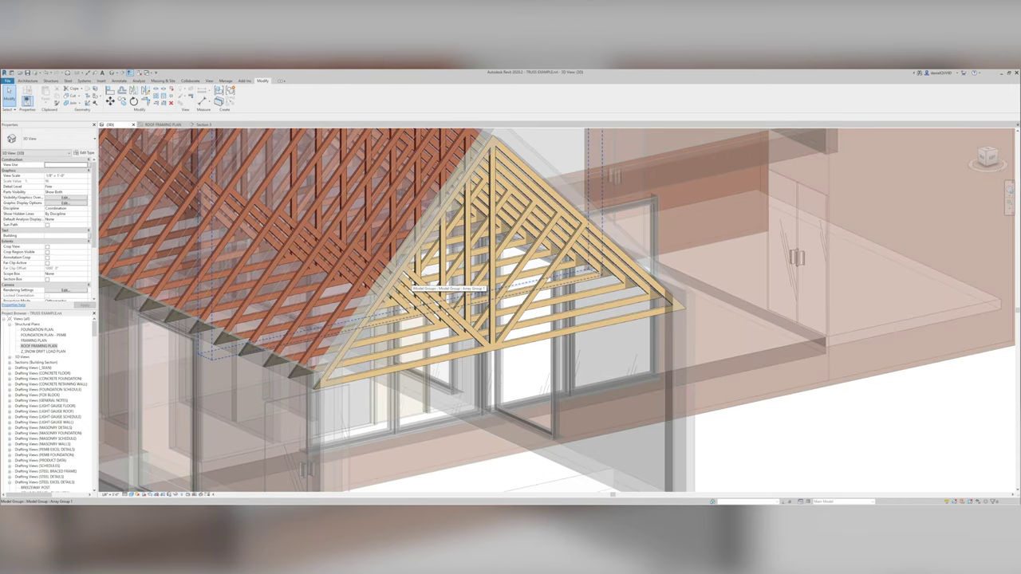
Examine the arrayed trusses beneath the roof from both gable ends and across the whole building in 3D
scroll(429, 231, "down", 2)
middle_click_drag(429, 231, 630, 214)
scroll(594, 275, "down", 3)
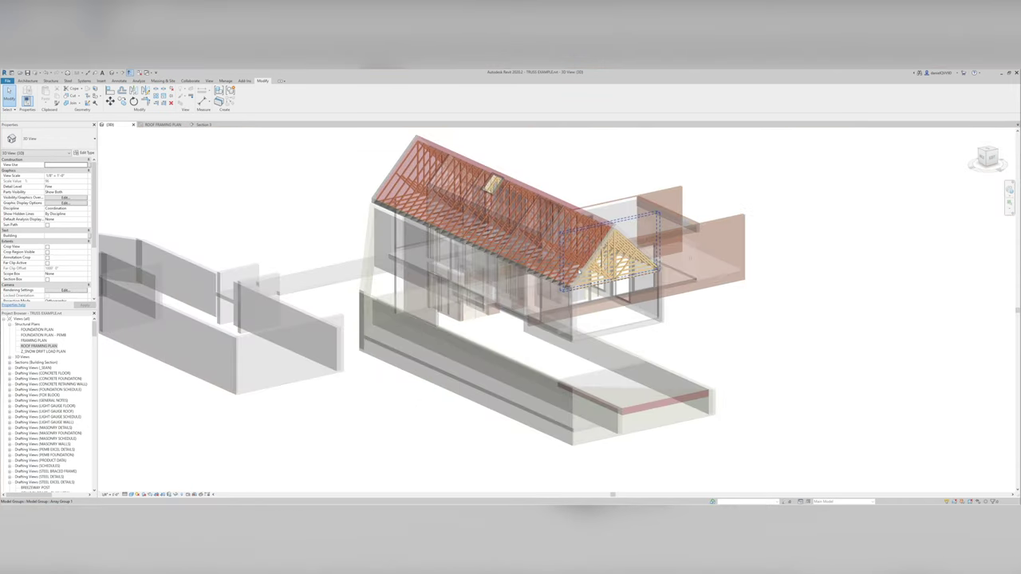
key("Caps_Lock")
middle_click_drag(526, 288, 766, 339, "shift")
scroll(446, 310, "up", 1)
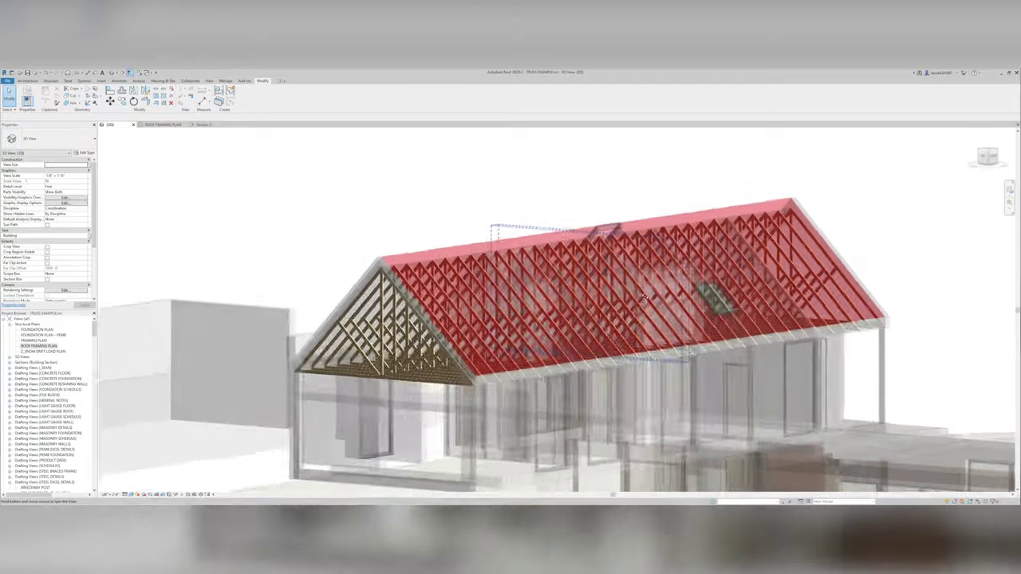
scroll(645, 302, "down", 1)
scroll(644, 302, "down", 4)
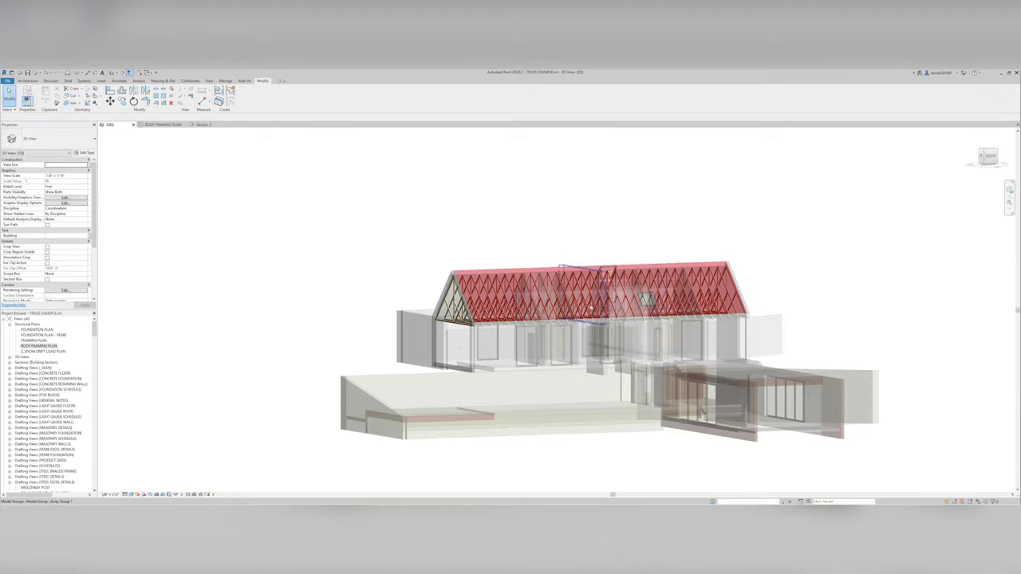